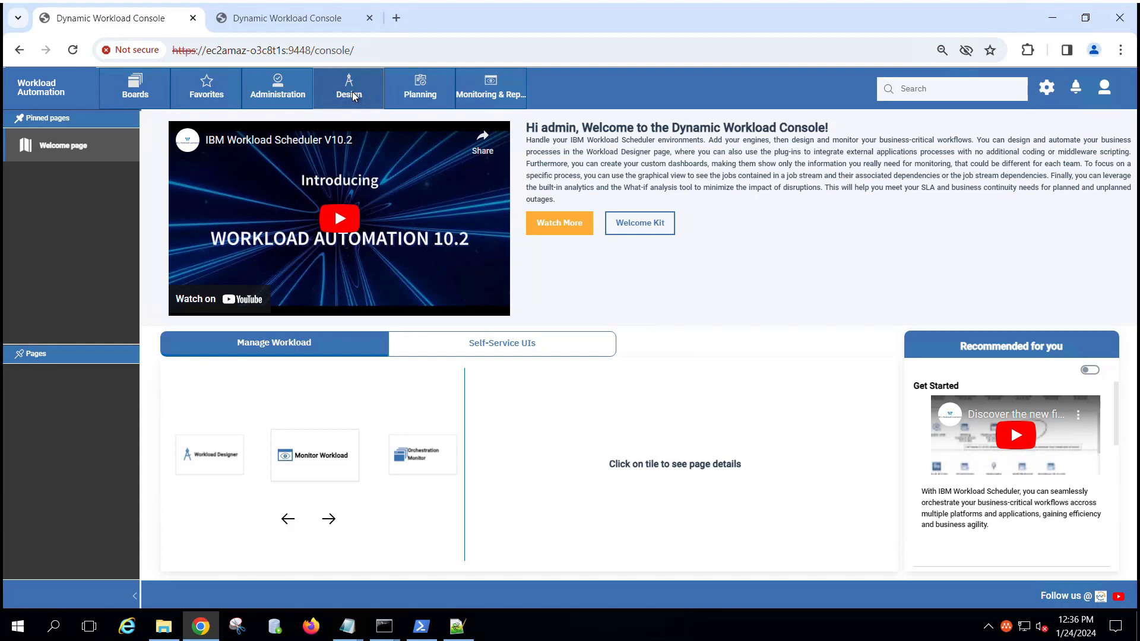
Step: Create a new Azure Logic Apps job definition in the Workload Designer by searching job types for 'Azu'
{"action": "left_click", "coordinate": [372, 98]}
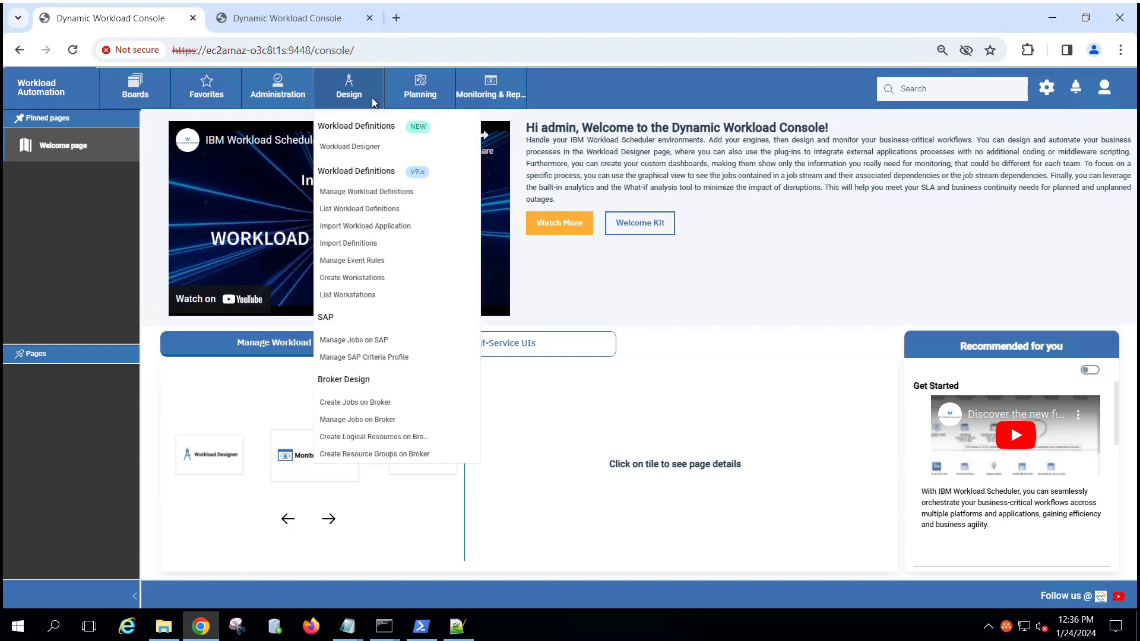
{"action": "left_click", "coordinate": [389, 149]}
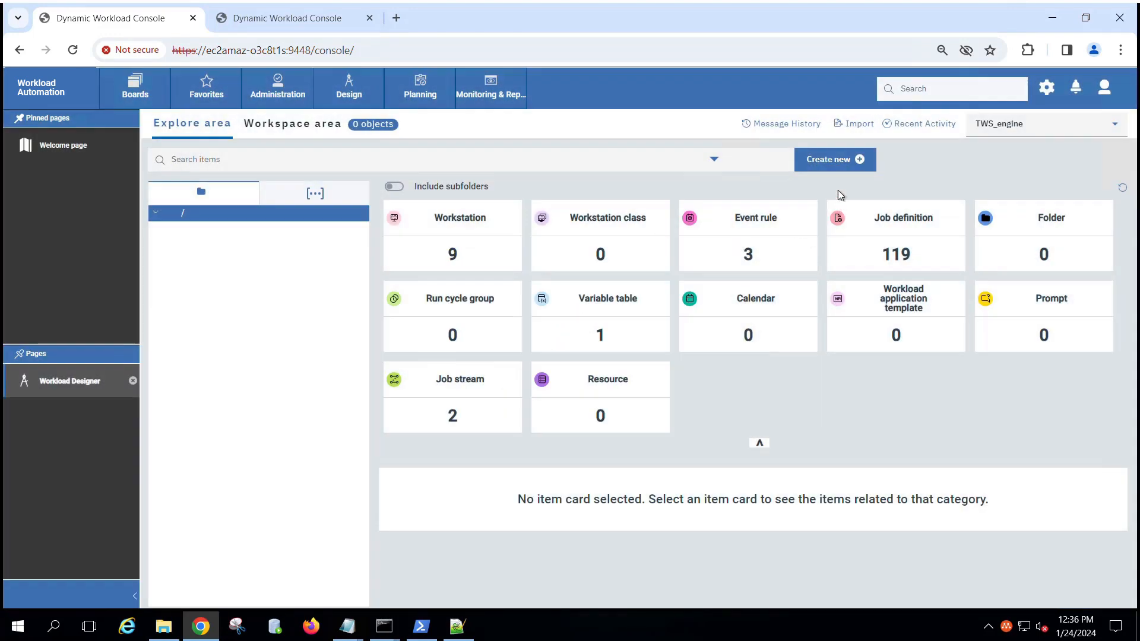
{"action": "left_click", "coordinate": [842, 167]}
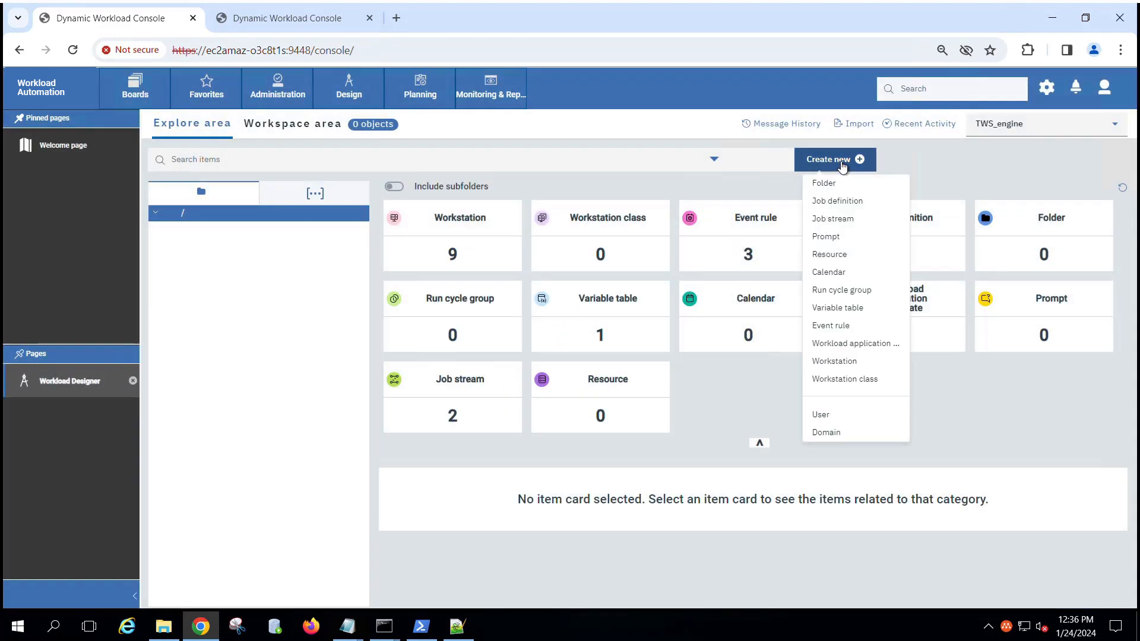
{"action": "left_click", "coordinate": [850, 205]}
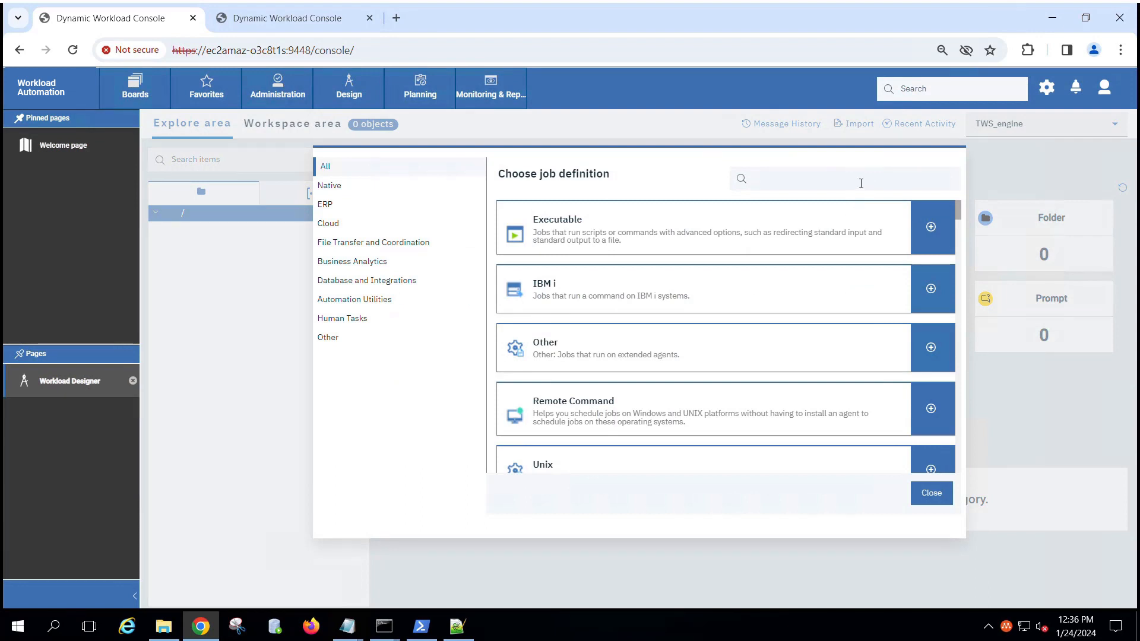
{"action": "left_click", "coordinate": [861, 184]}
{"action": "type", "text": "Azue"}
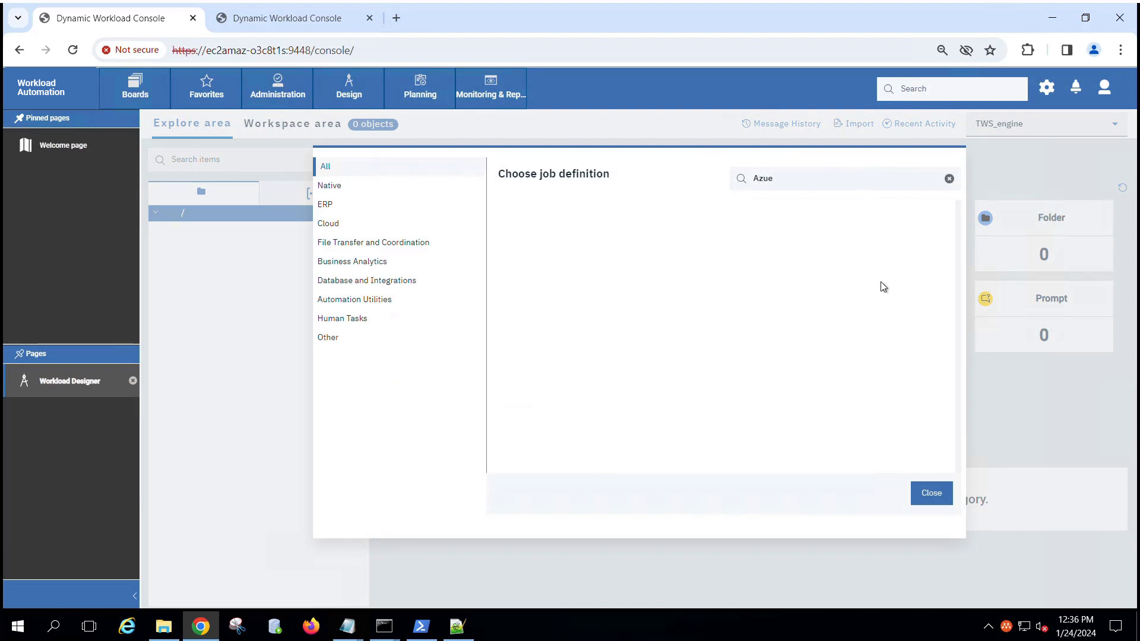
{"action": "key", "text": "BackSpace"}
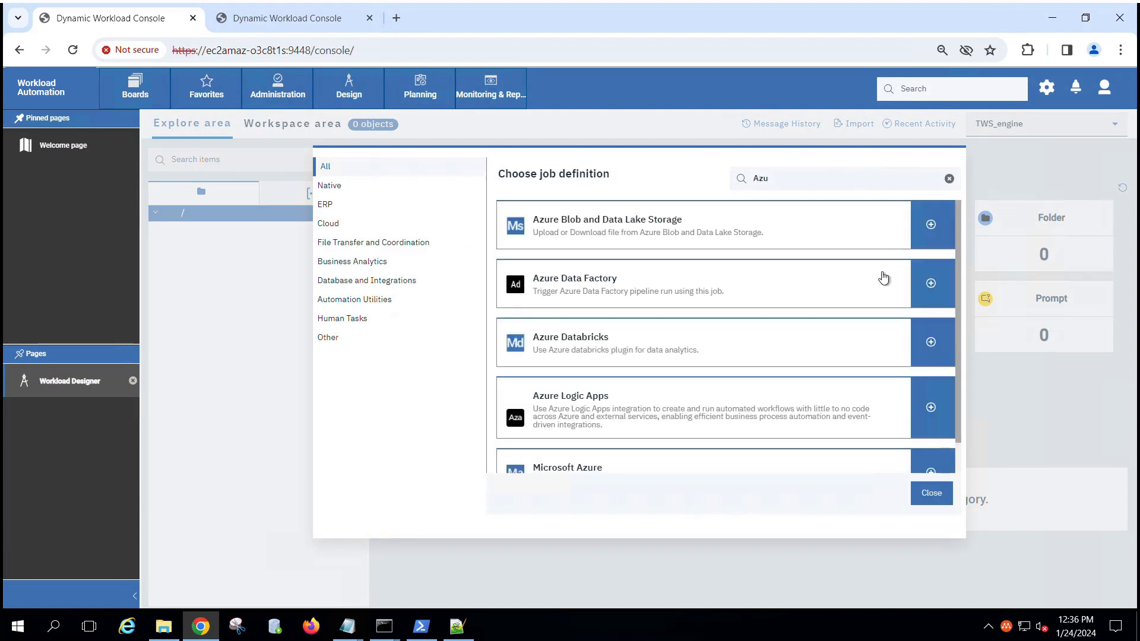
{"action": "left_click", "coordinate": [931, 407]}
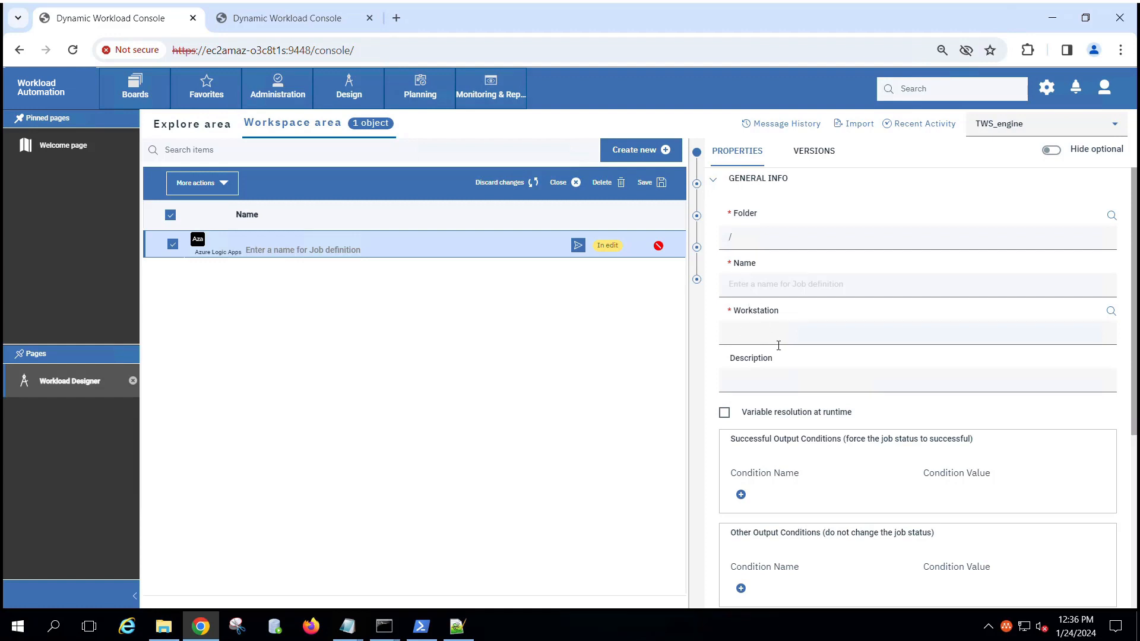
Step: Expand the CONNECTION and ACTION sections, then switch to the console tab holding job ALAa01
{"action": "scroll", "coordinate": [778, 346], "scroll_direction": "down", "scroll_amount": 5}
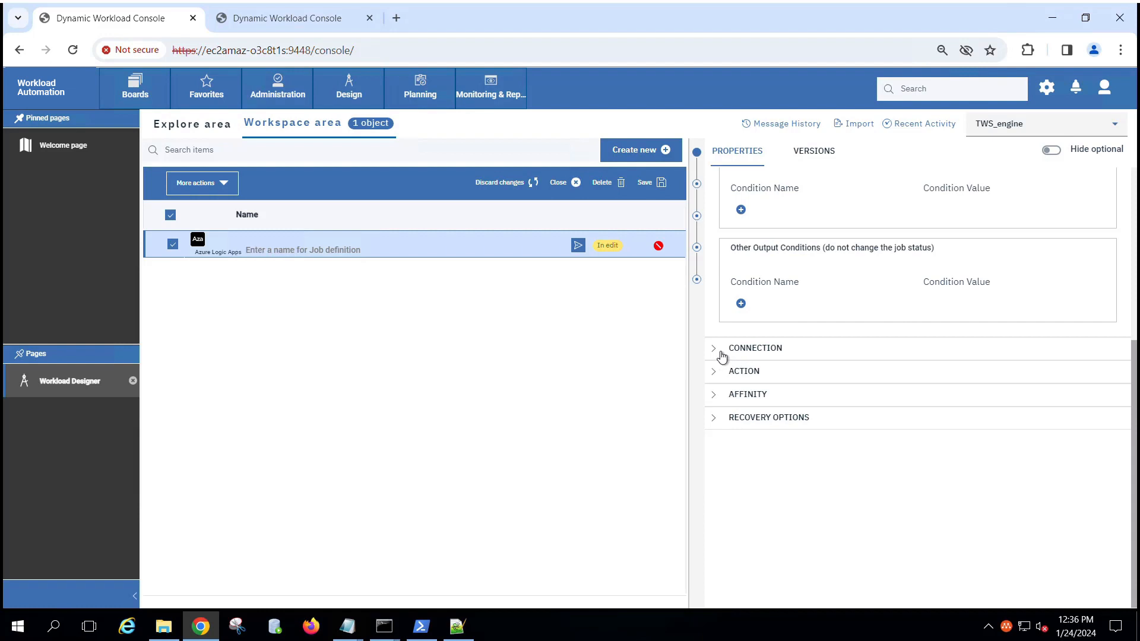
{"action": "left_click", "coordinate": [772, 356]}
{"action": "scroll", "coordinate": [810, 380], "scroll_direction": "down", "scroll_amount": 3}
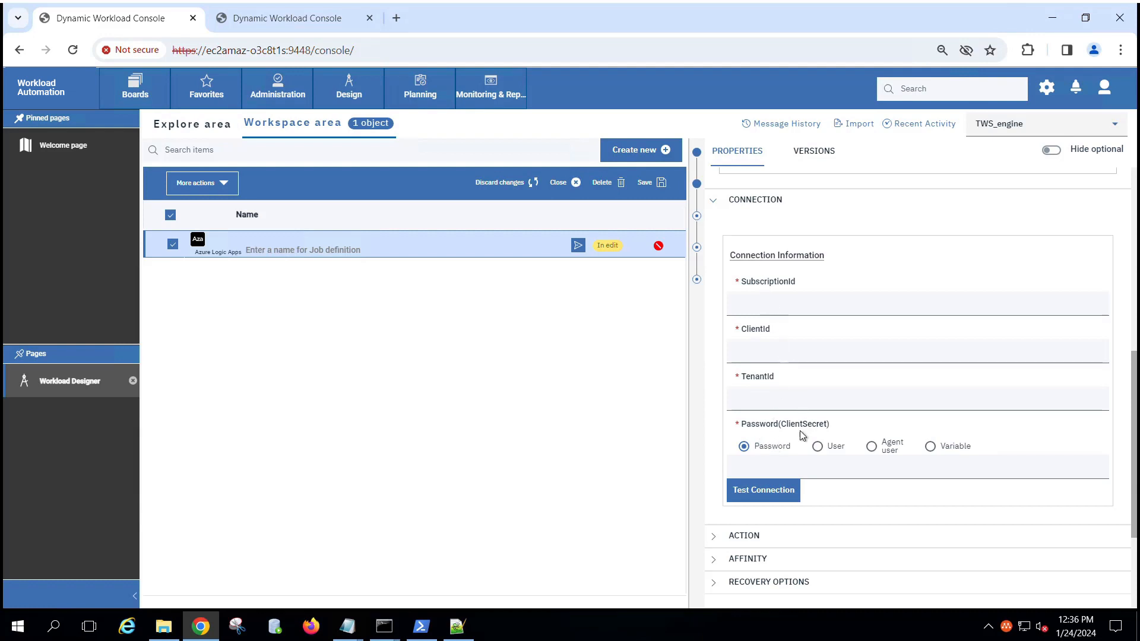
{"action": "scroll", "coordinate": [799, 430], "scroll_direction": "down", "scroll_amount": 3}
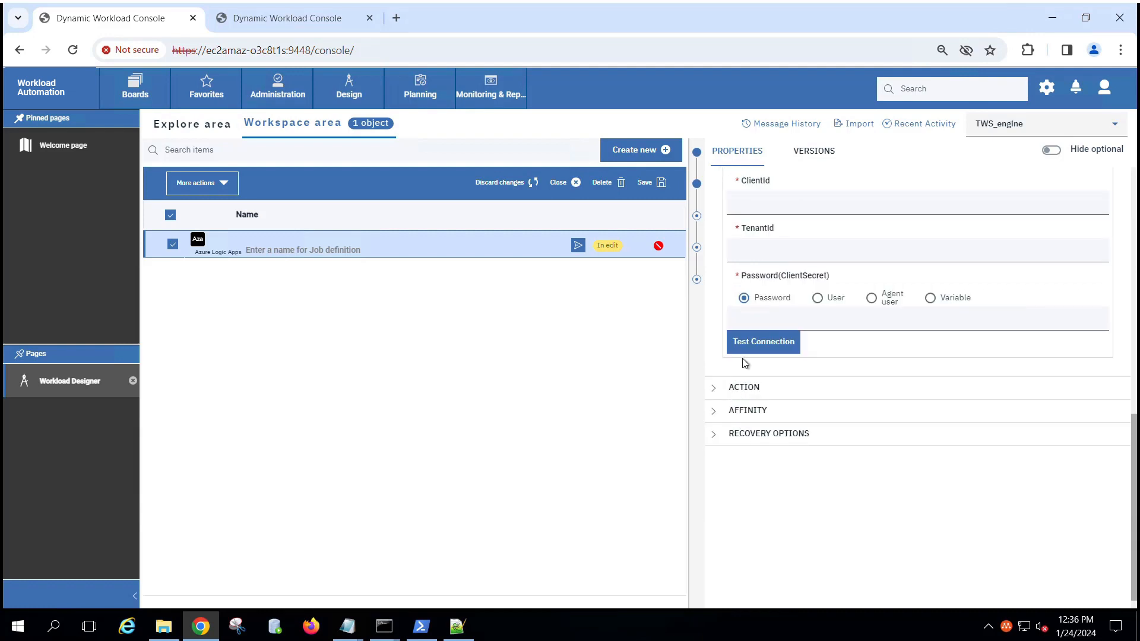
{"action": "left_click", "coordinate": [766, 395]}
{"action": "scroll", "coordinate": [780, 403], "scroll_direction": "down", "scroll_amount": 2}
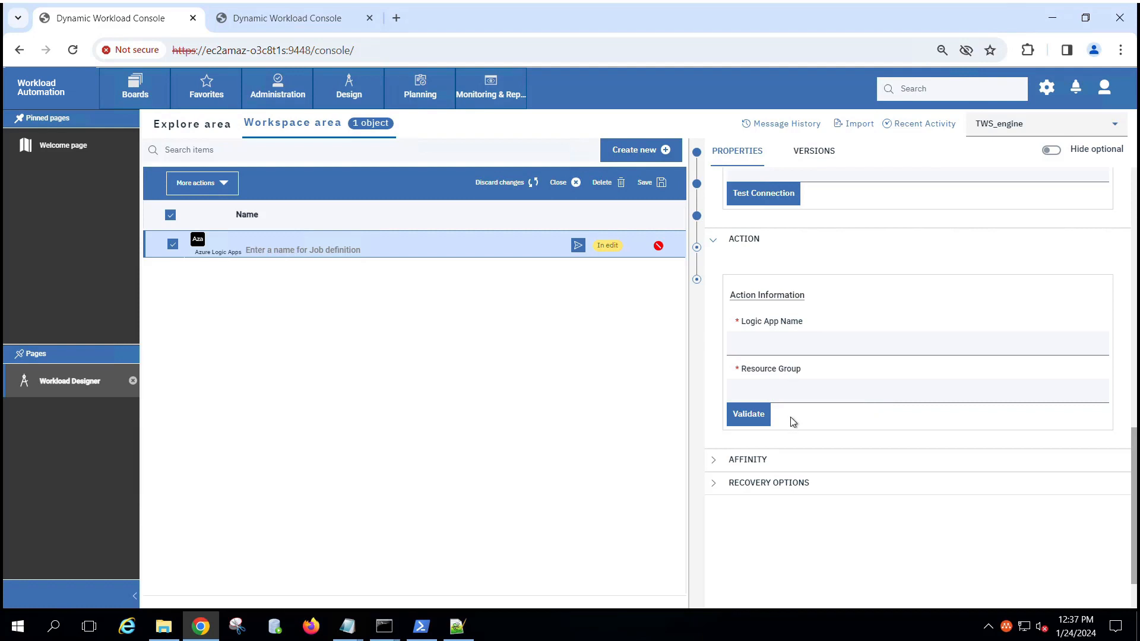
{"action": "left_click", "coordinate": [288, 19]}
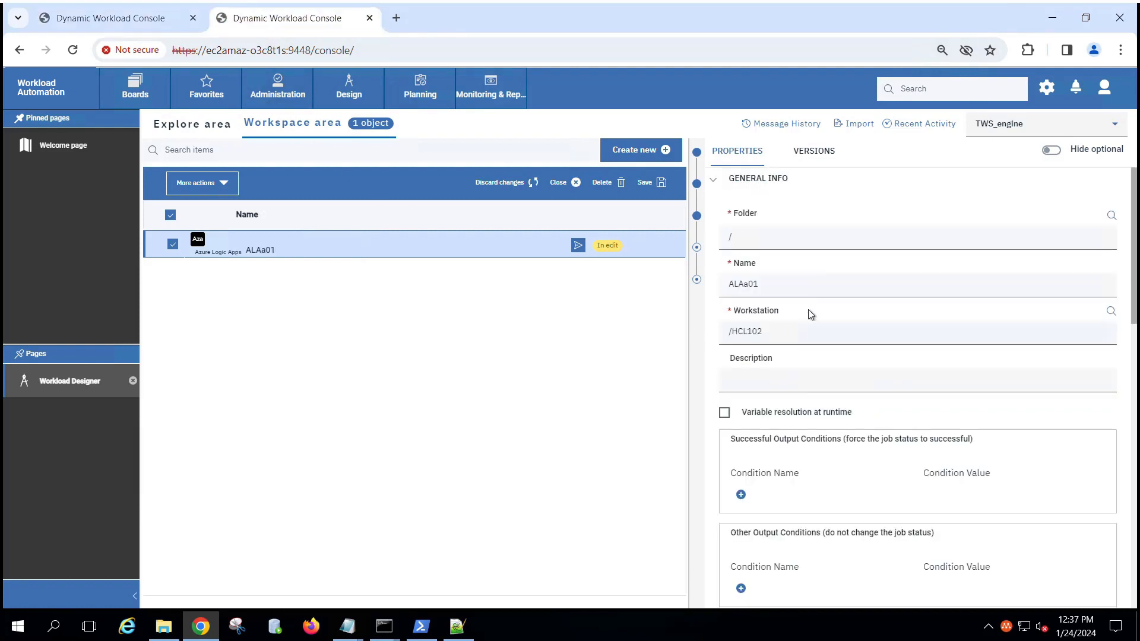
Step: Run Test Connection on ALAa01's Azure connection and acknowledge the success message
{"action": "scroll", "coordinate": [791, 336], "scroll_direction": "down", "scroll_amount": 3}
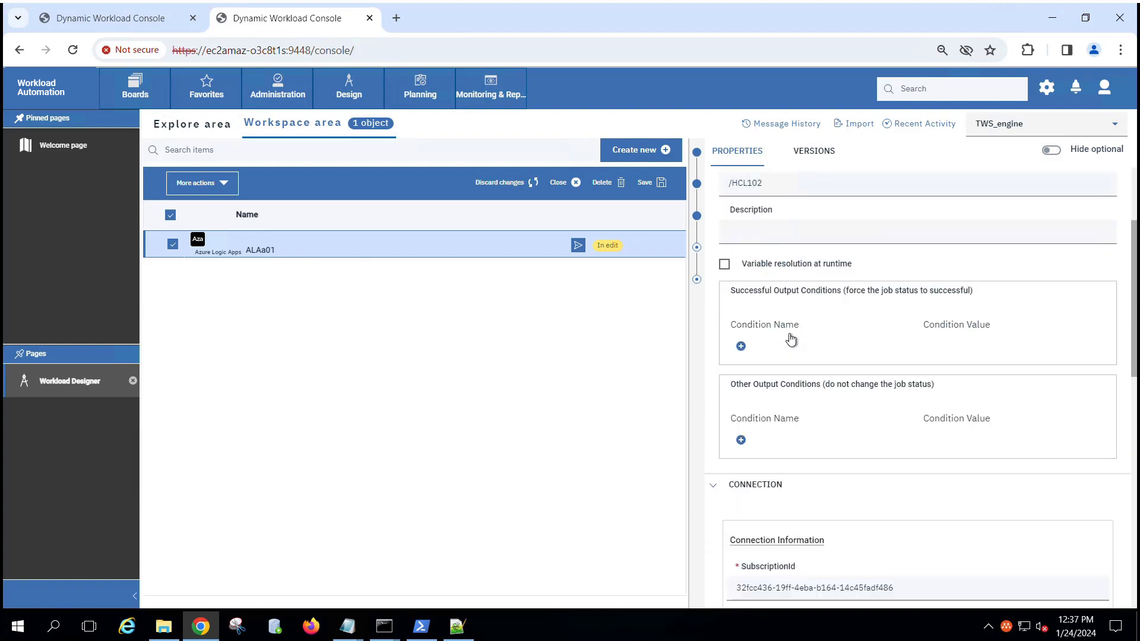
{"action": "scroll", "coordinate": [791, 340], "scroll_direction": "down", "scroll_amount": 4}
{"action": "scroll", "coordinate": [787, 338], "scroll_direction": "down", "scroll_amount": 1}
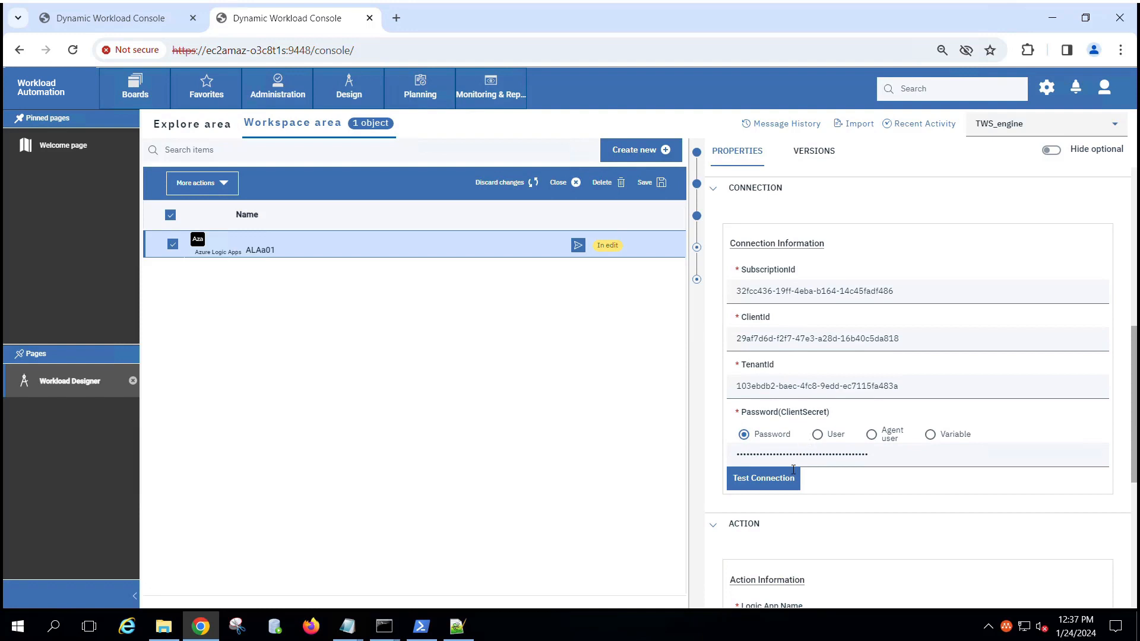
{"action": "left_click", "coordinate": [766, 484]}
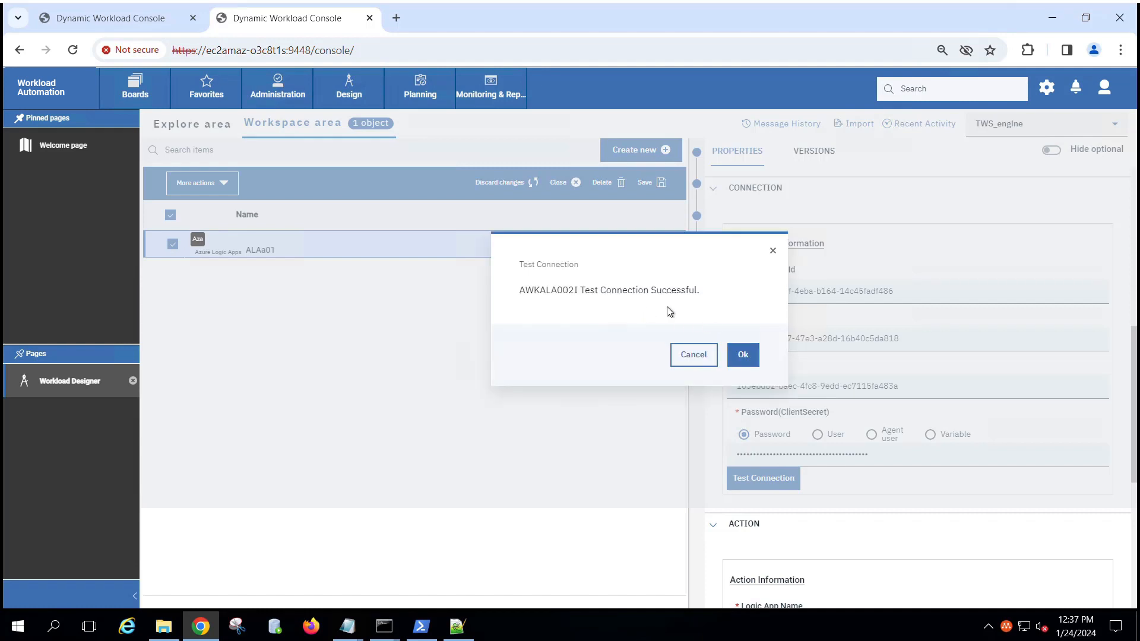
{"action": "left_click", "coordinate": [743, 355]}
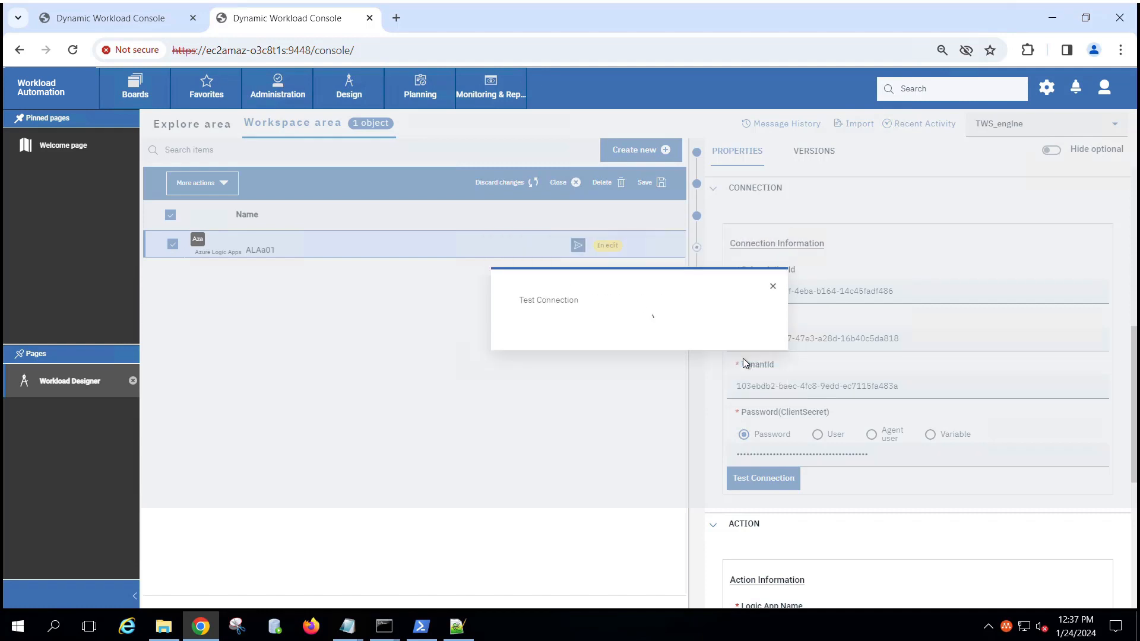
{"action": "scroll", "coordinate": [779, 430], "scroll_direction": "down", "scroll_amount": 3}
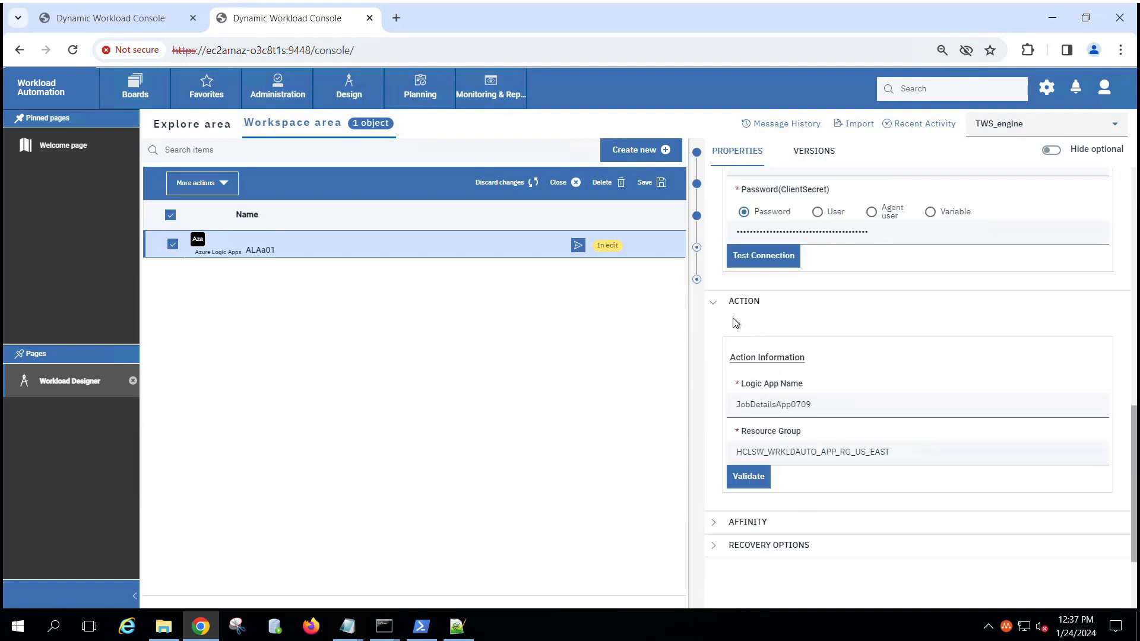
Step: Validate Logic App JobDetailsApp0709 in resource group HCLSW_WRKLDAUTO_APP_RG_US_EAST and confirm the success dialog
{"action": "scroll", "coordinate": [774, 396], "scroll_direction": "down", "scroll_amount": 1}
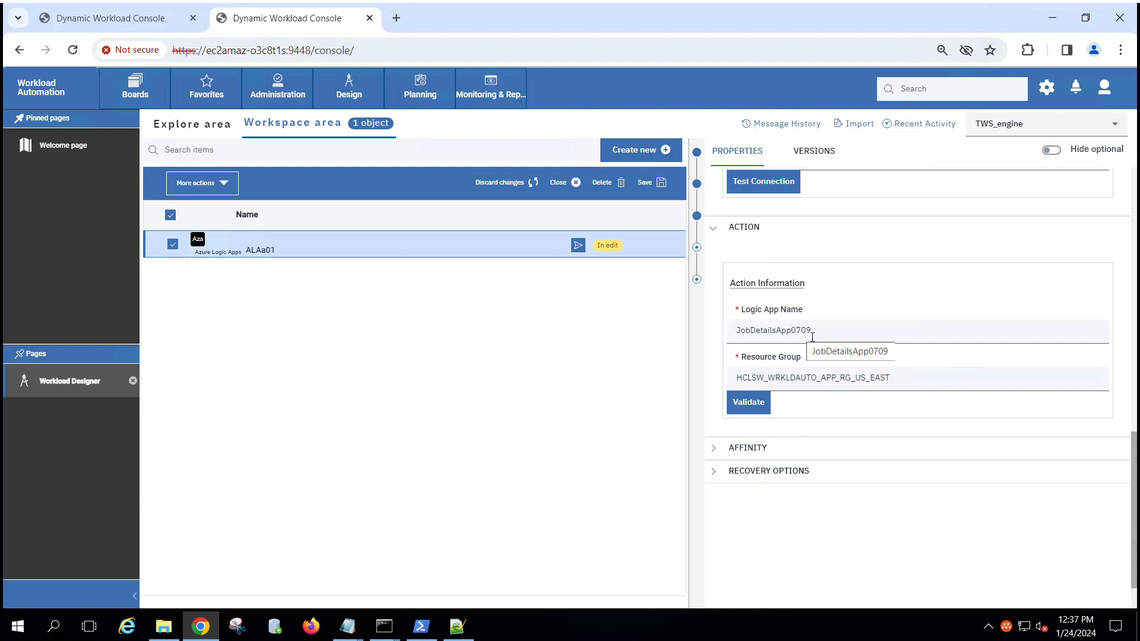
{"action": "left_click_drag", "start_coordinate": [820, 337], "coordinate": [741, 342]}
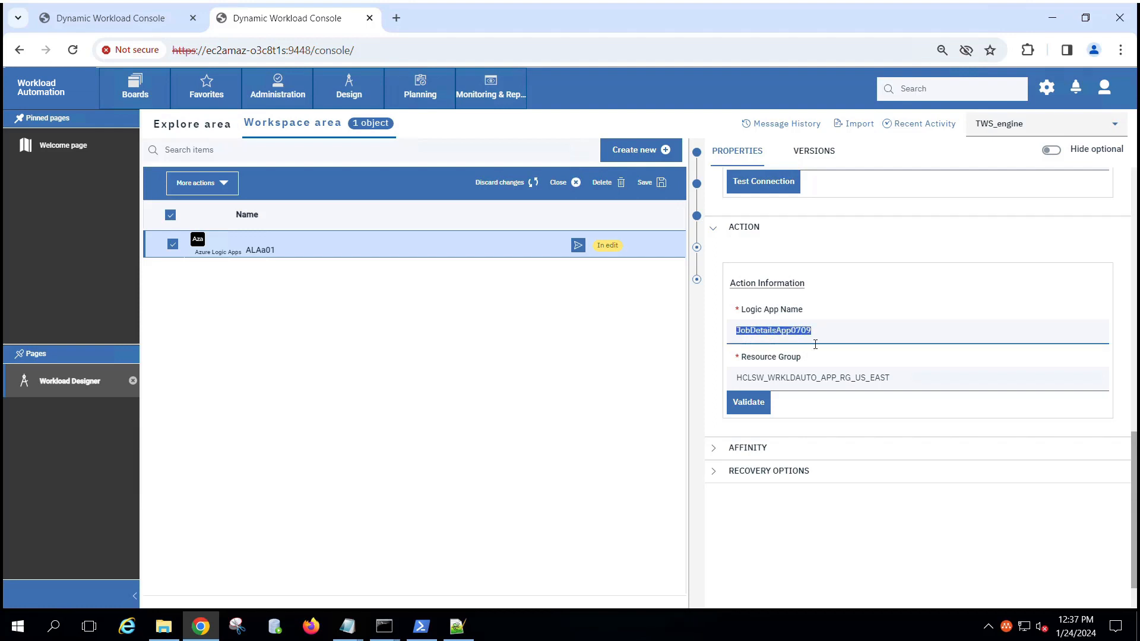
{"action": "left_click", "coordinate": [825, 365]}
{"action": "scroll", "coordinate": [826, 365], "scroll_direction": "down", "scroll_amount": 1}
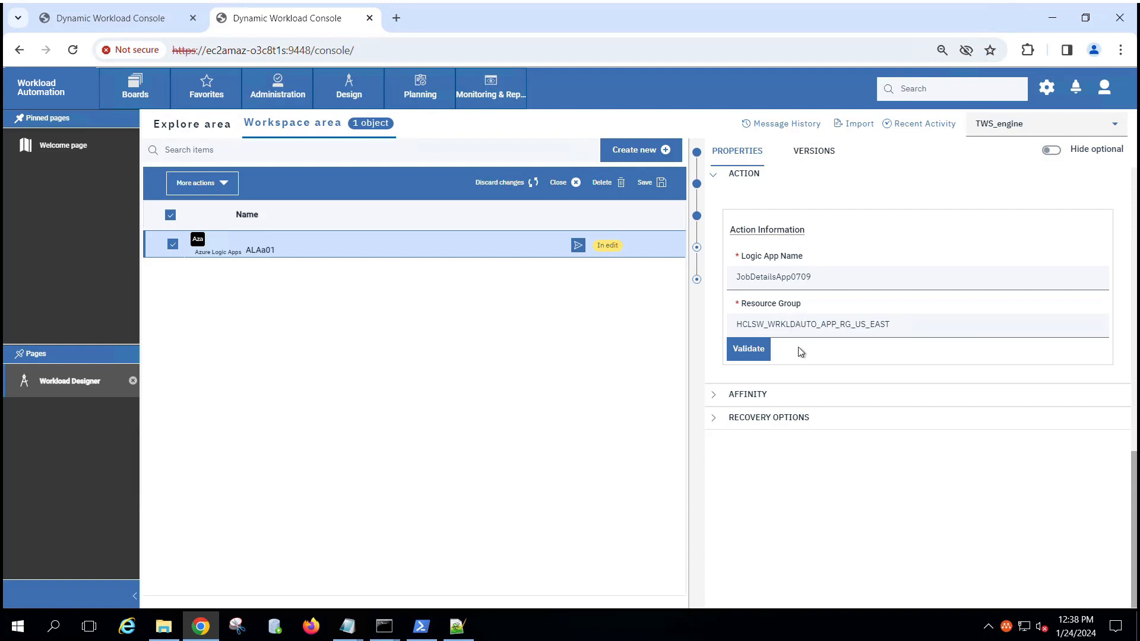
{"action": "scroll", "coordinate": [801, 351], "scroll_direction": "up", "scroll_amount": 1}
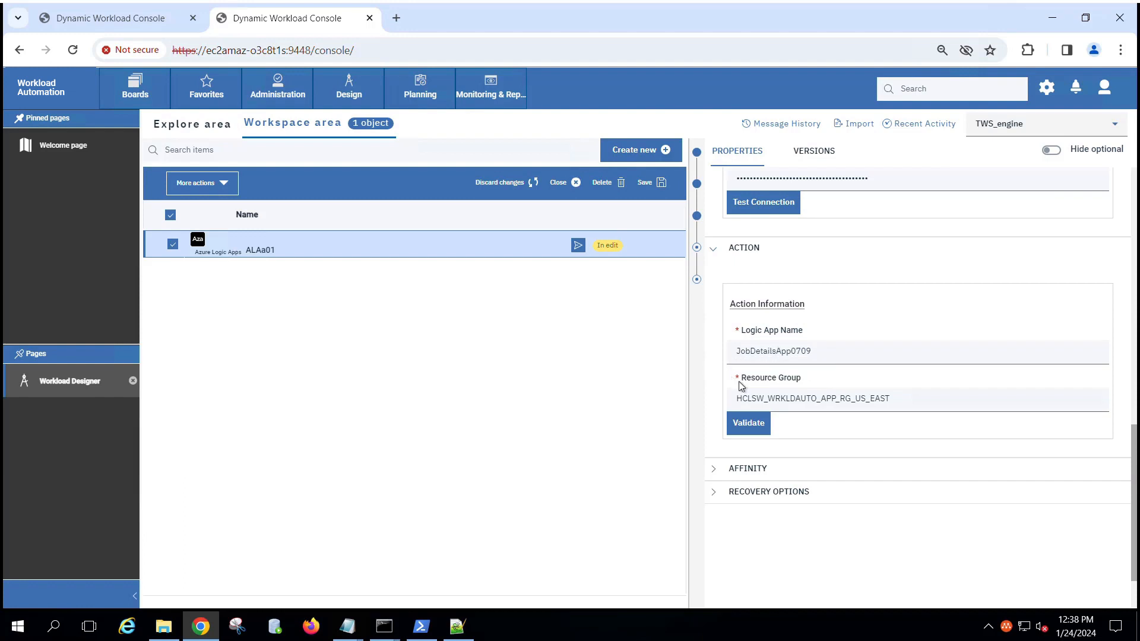
{"action": "left_click", "coordinate": [752, 423]}
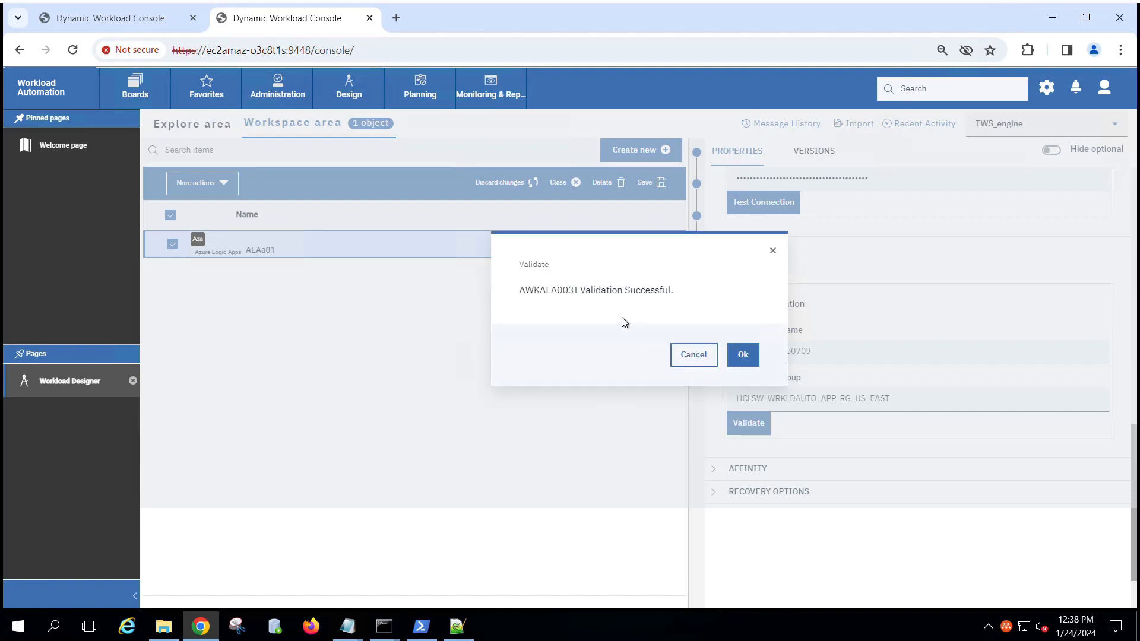
{"action": "left_click", "coordinate": [744, 356]}
Step: Save job ALAa01 and submit it into the current plan with job alias ALAa01
{"action": "left_click", "coordinate": [652, 182]}
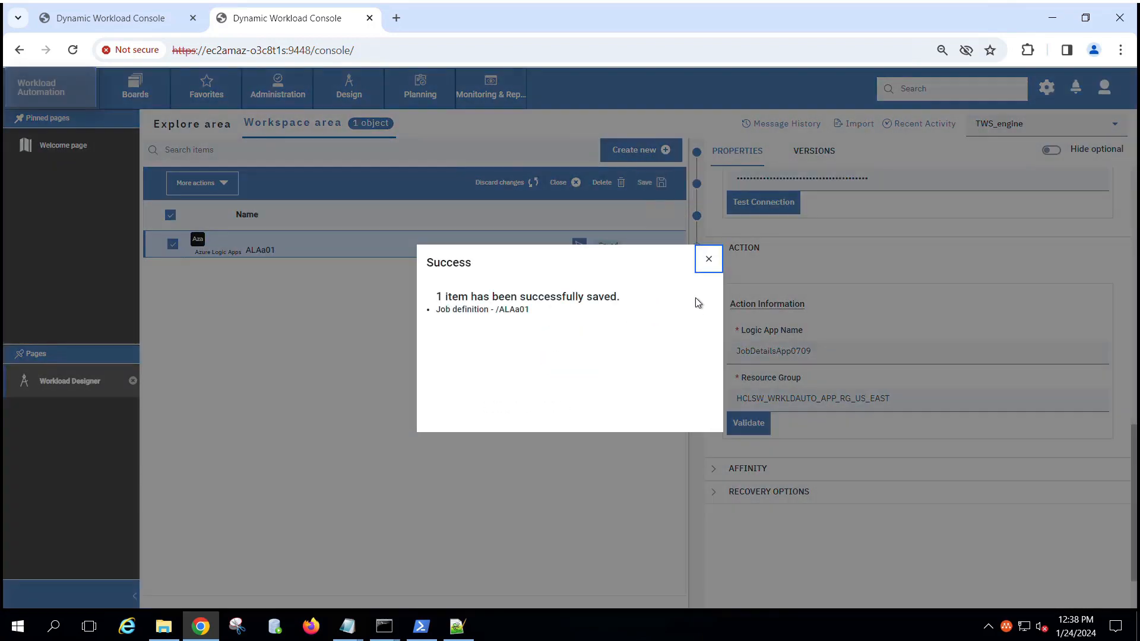
{"action": "left_click", "coordinate": [709, 259]}
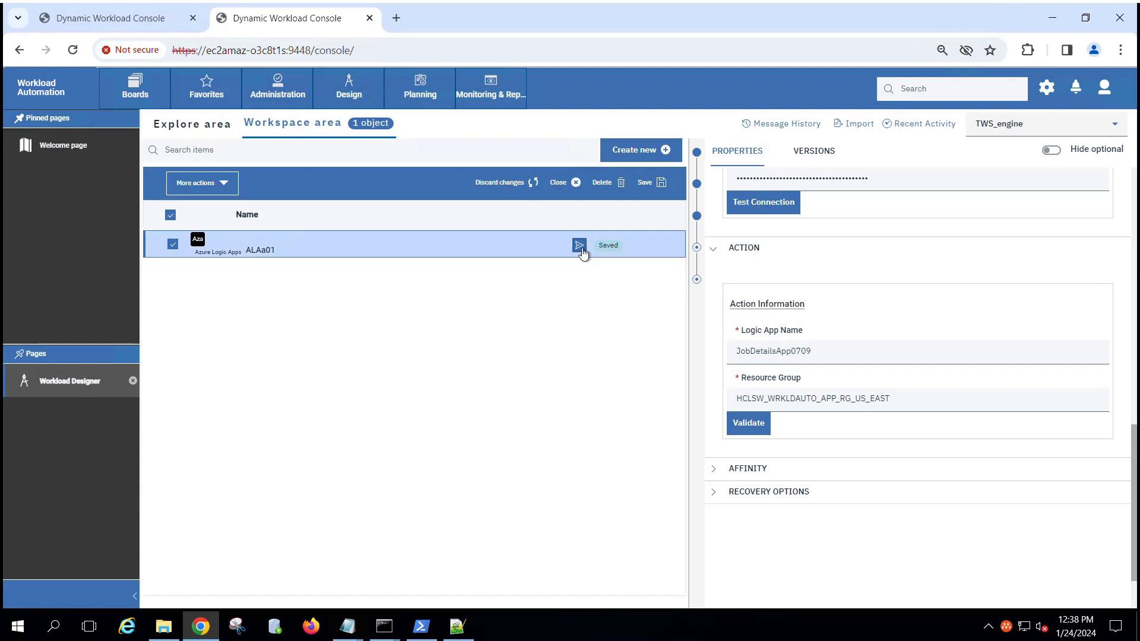
{"action": "left_click", "coordinate": [579, 246]}
{"action": "left_click", "coordinate": [578, 309]}
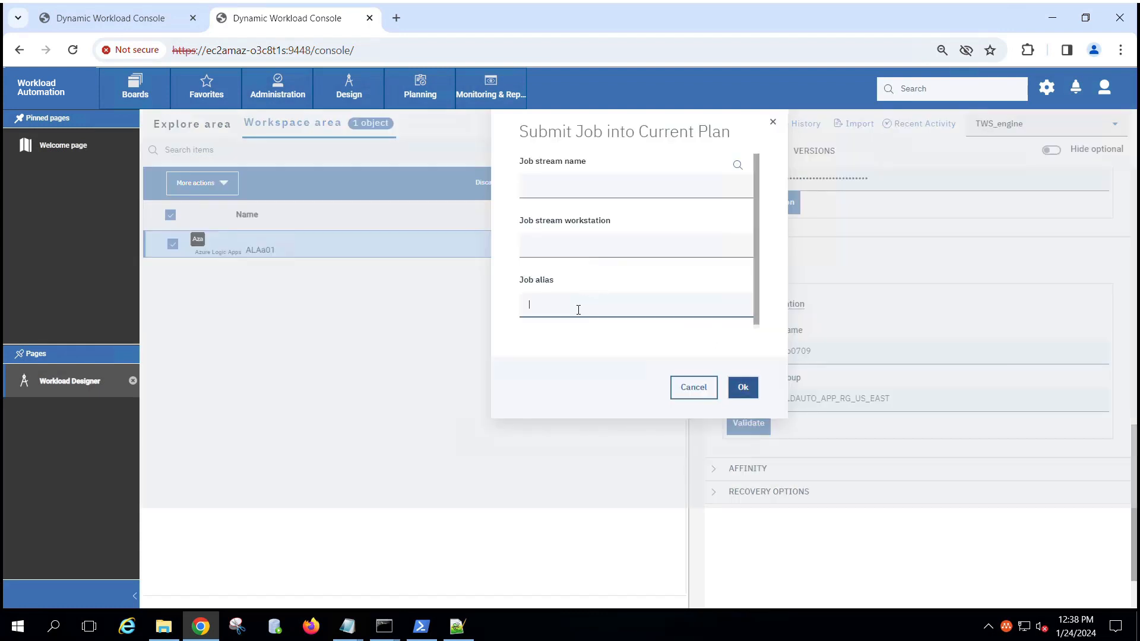
{"action": "type", "text": "ALAa01"}
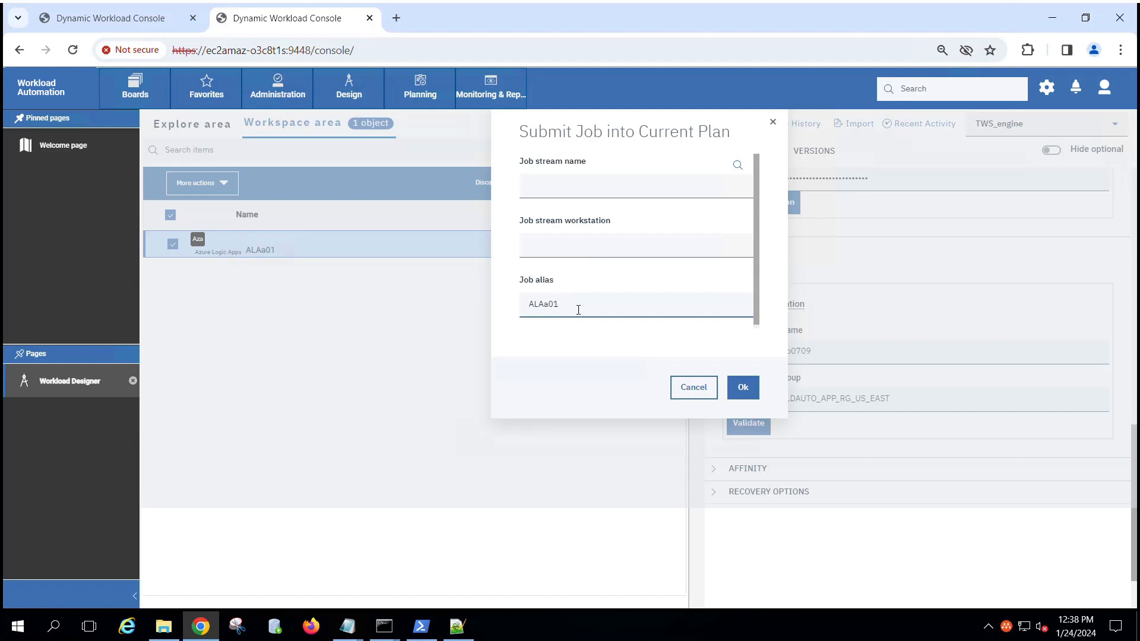
{"action": "left_click", "coordinate": [740, 388]}
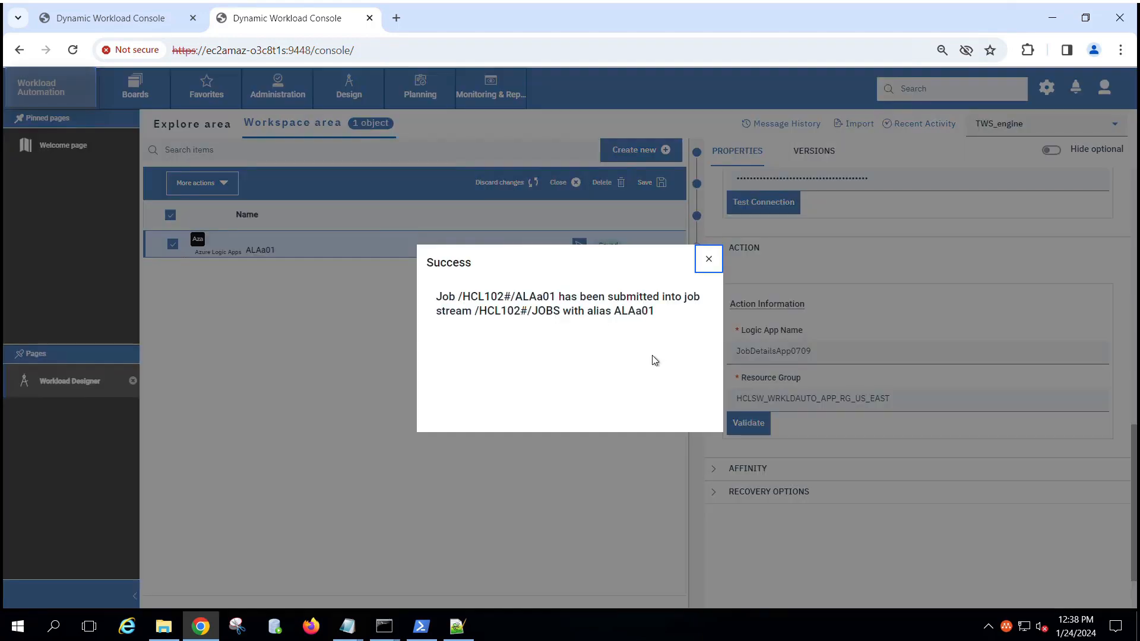
{"action": "left_click", "coordinate": [709, 260]}
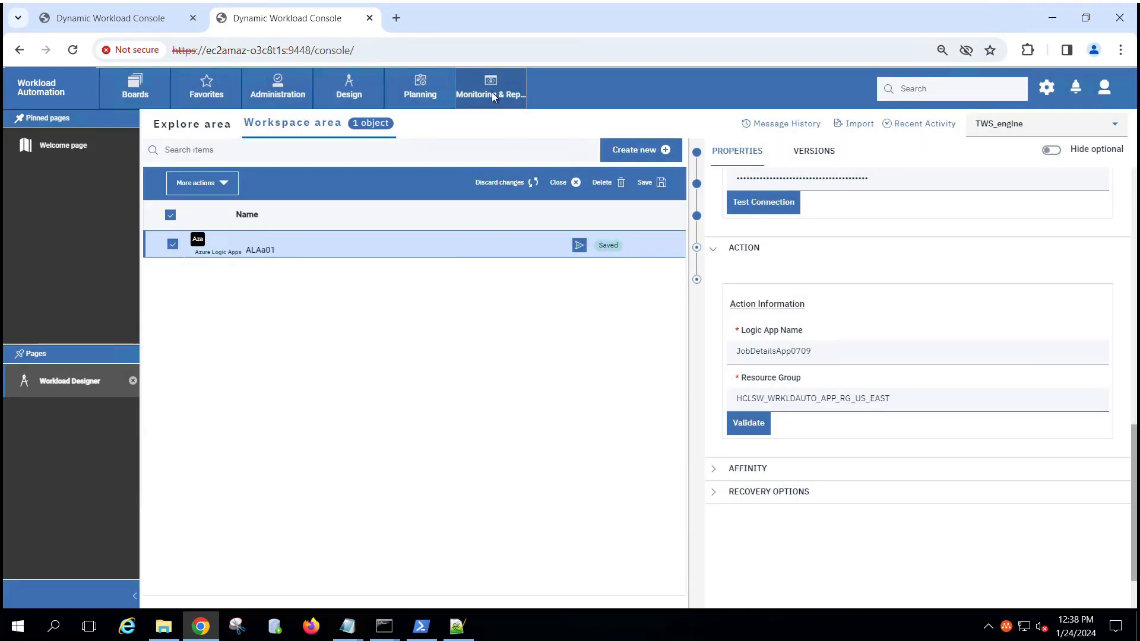
Step: Open the Orchestration Monitor with Job stream kept as the monitored object type
{"action": "left_click", "coordinate": [493, 96]}
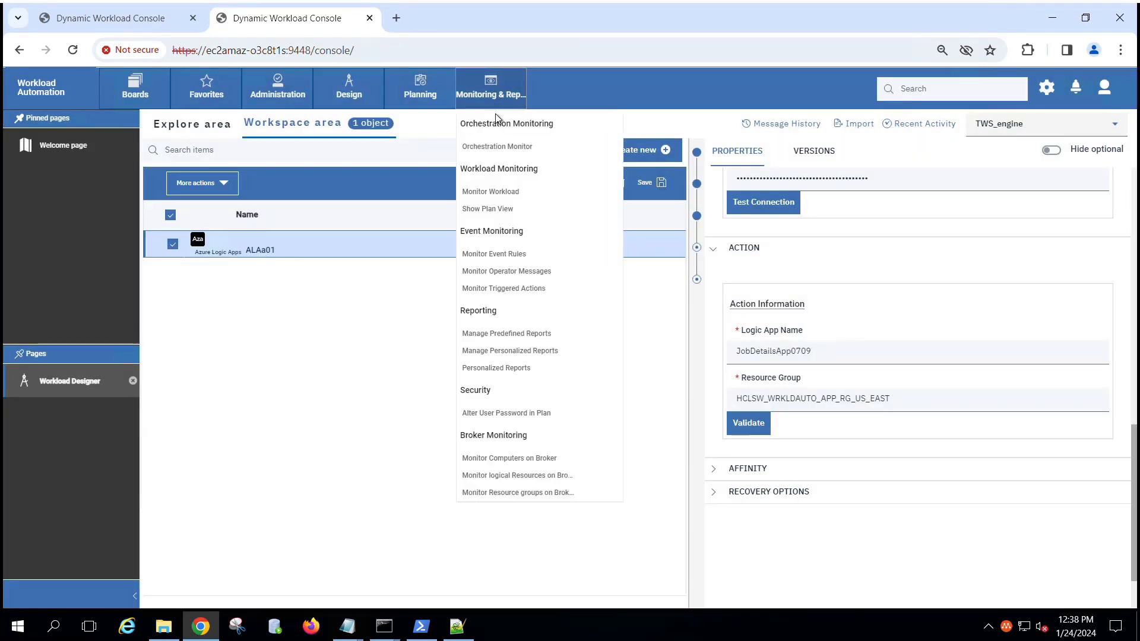
{"action": "left_click", "coordinate": [508, 154]}
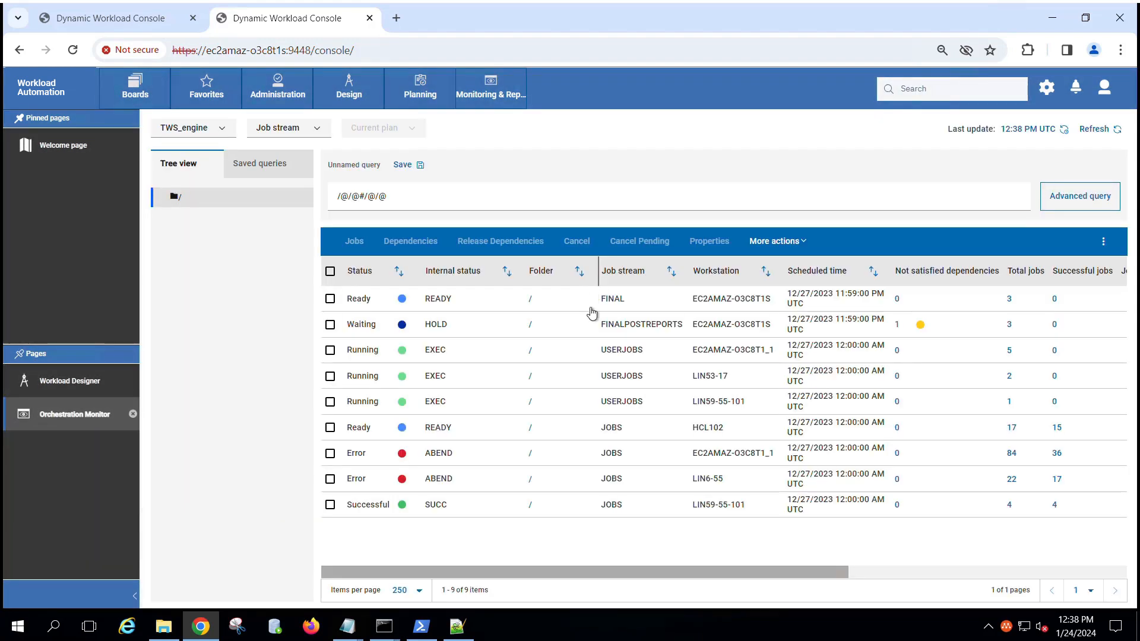
{"action": "left_click", "coordinate": [309, 135]}
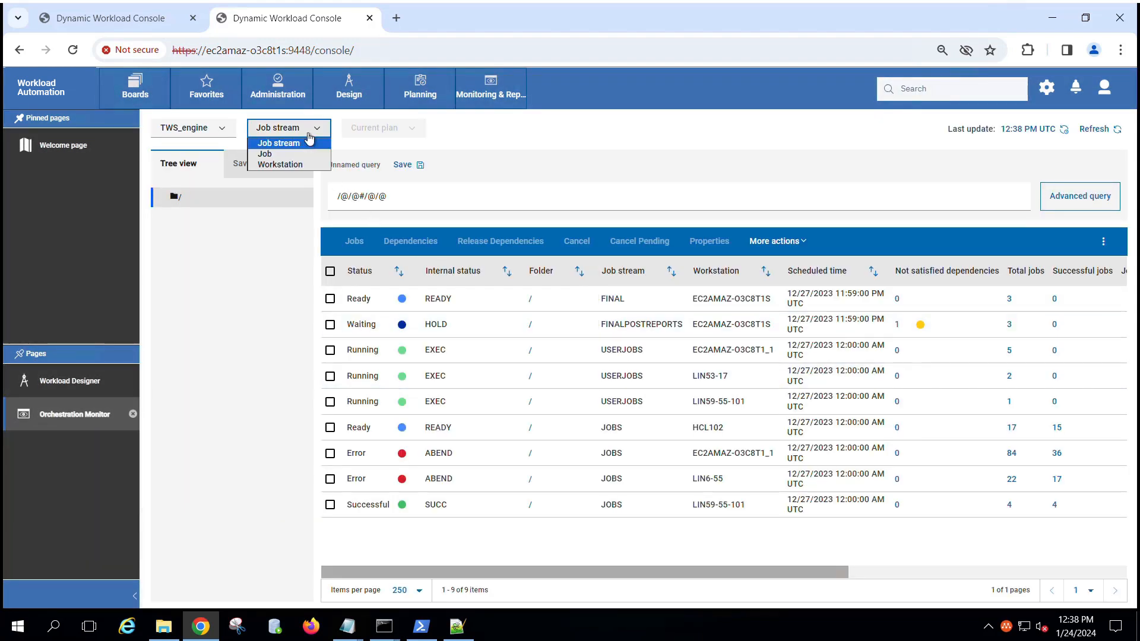
{"action": "left_click", "coordinate": [305, 146]}
Step: Switch the monitor to list Jobs and select the Ready job ALAA01 at the bottom of the table
{"action": "left_click", "coordinate": [304, 131]}
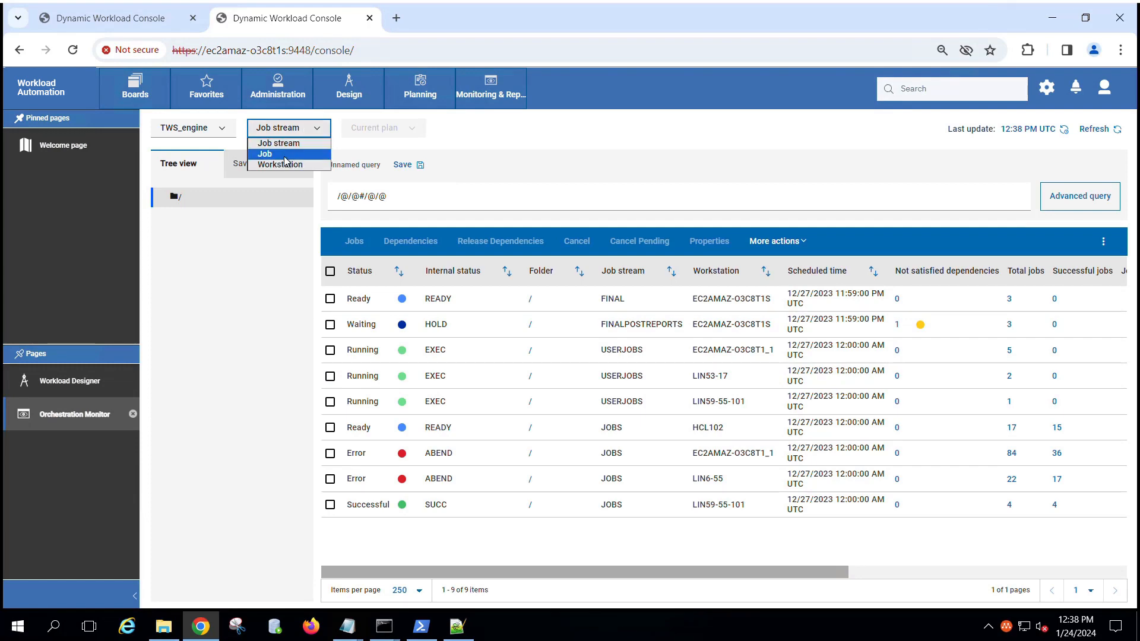
{"action": "left_click", "coordinate": [274, 149]}
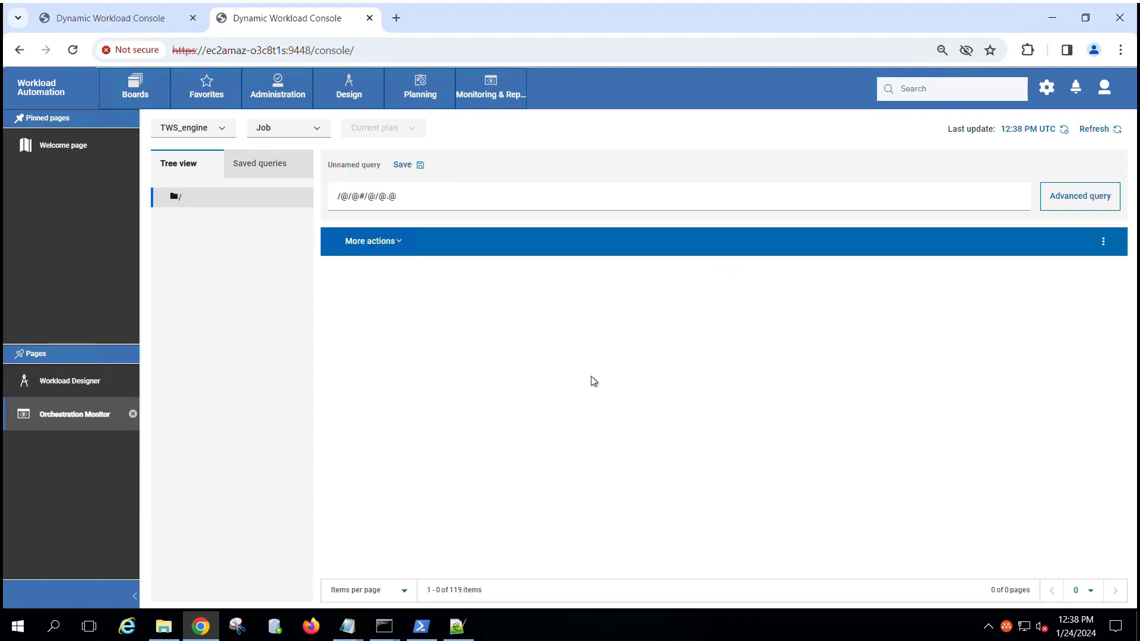
{"action": "scroll", "coordinate": [599, 404], "scroll_direction": "down", "scroll_amount": 10}
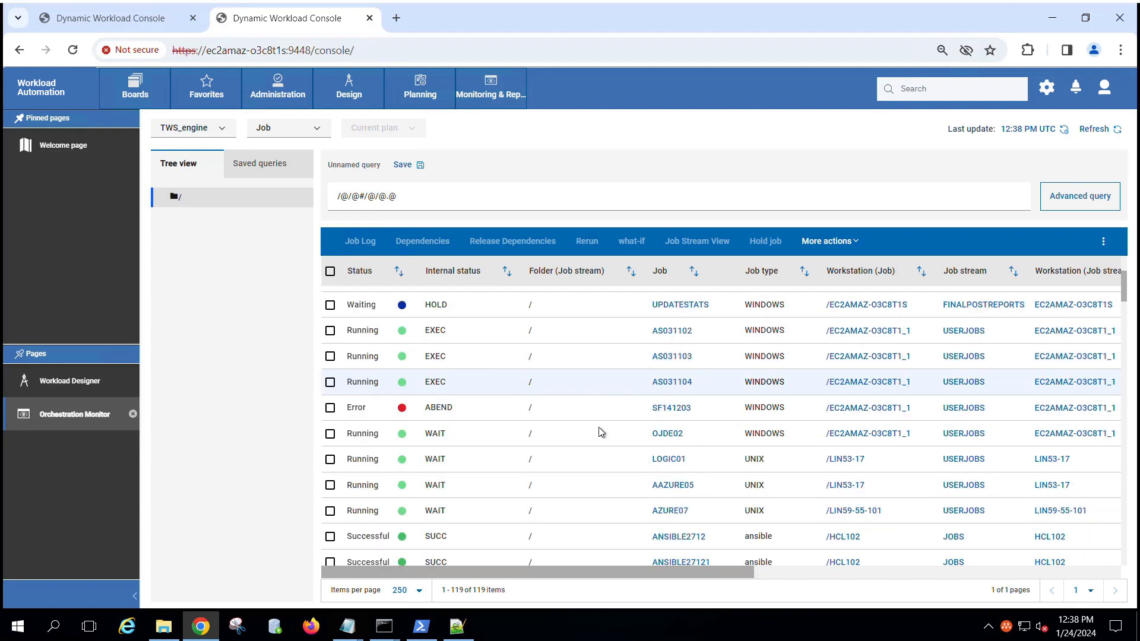
{"action": "scroll", "coordinate": [600, 429], "scroll_direction": "down", "scroll_amount": 15}
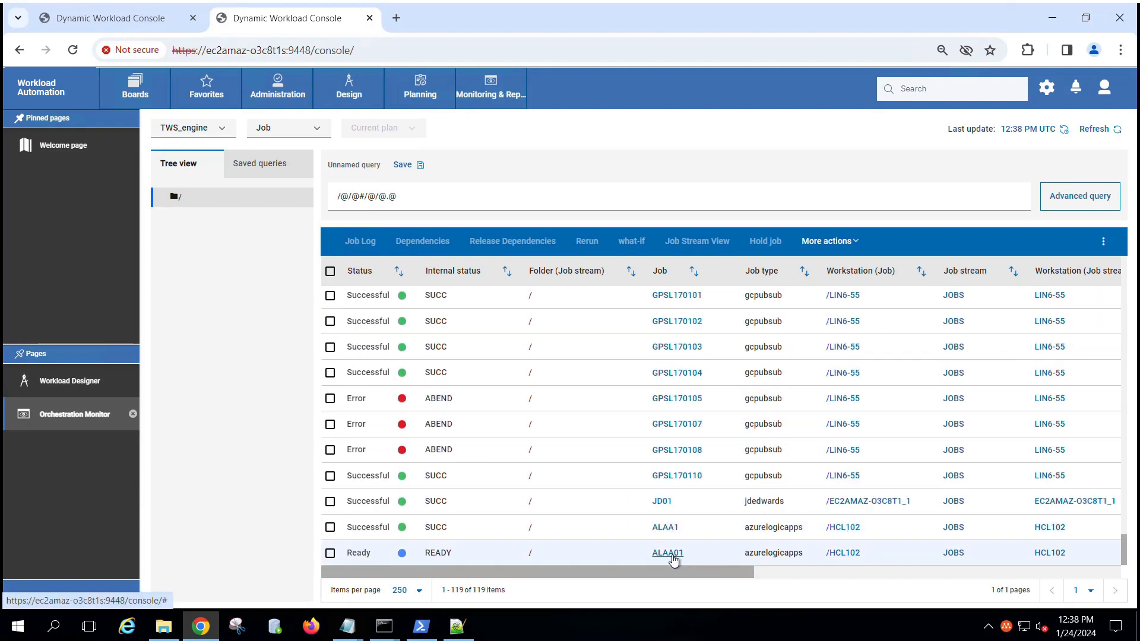
{"action": "left_click", "coordinate": [334, 556]}
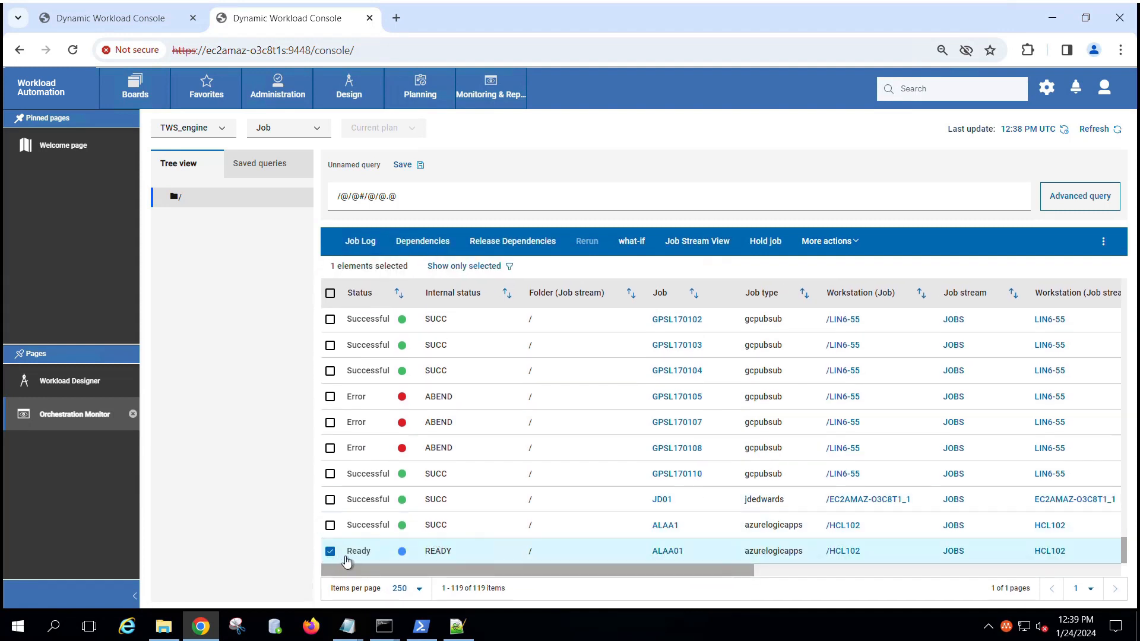
{"action": "left_click", "coordinate": [835, 240]}
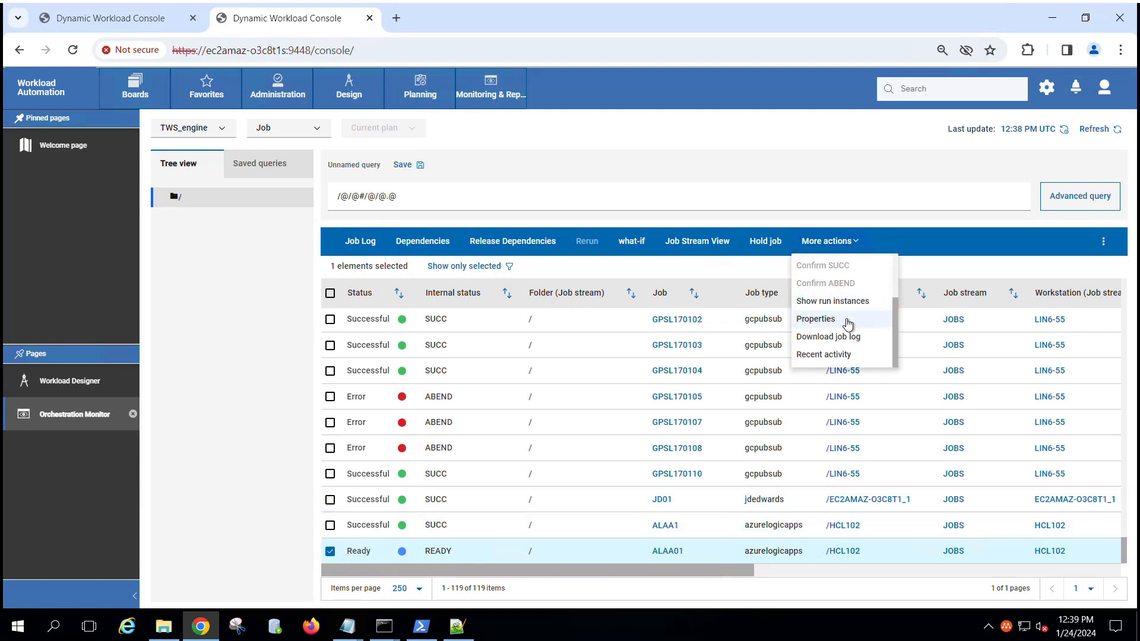
Step: In ALAA01's Properties, set the scheduling Priority to 101 and save
{"action": "left_click", "coordinate": [846, 323]}
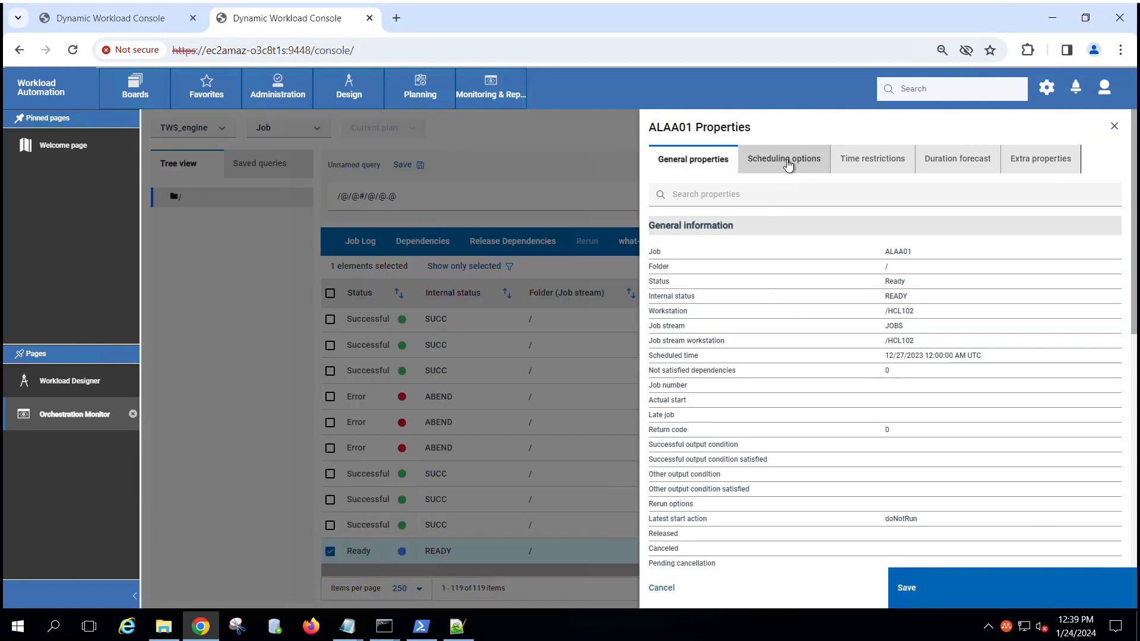
{"action": "left_click", "coordinate": [787, 163]}
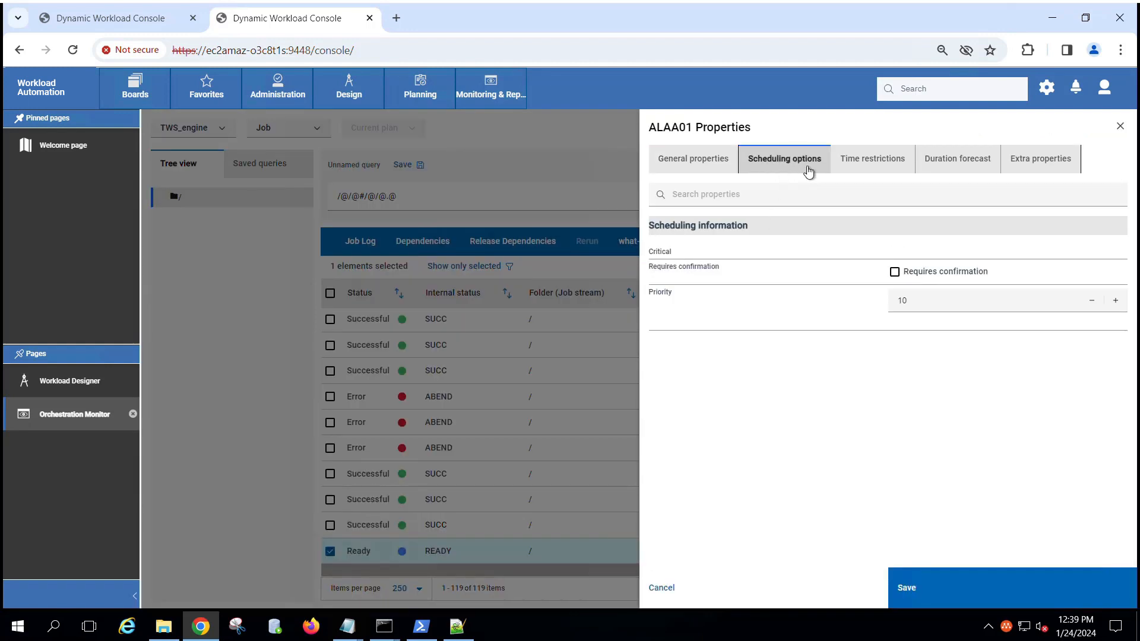
{"action": "left_click", "coordinate": [933, 309]}
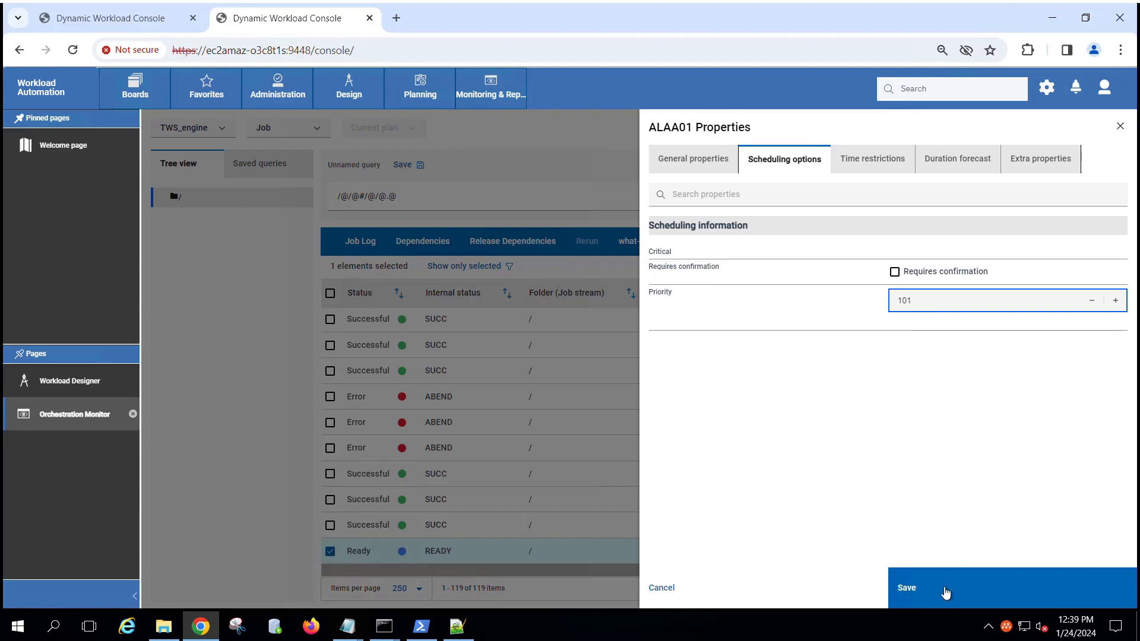
{"action": "left_click", "coordinate": [942, 585]}
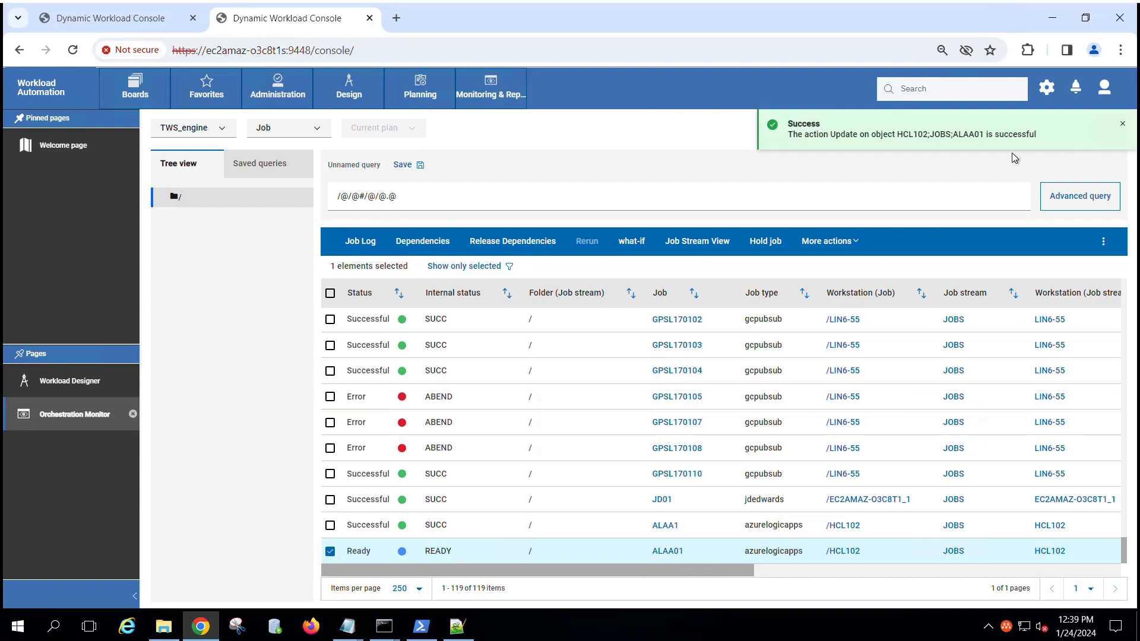
Step: Refresh the job list repeatedly until ALAA01 reads Successful, then reselect its row
{"action": "left_click", "coordinate": [1122, 124]}
{"action": "left_click", "coordinate": [1113, 128]}
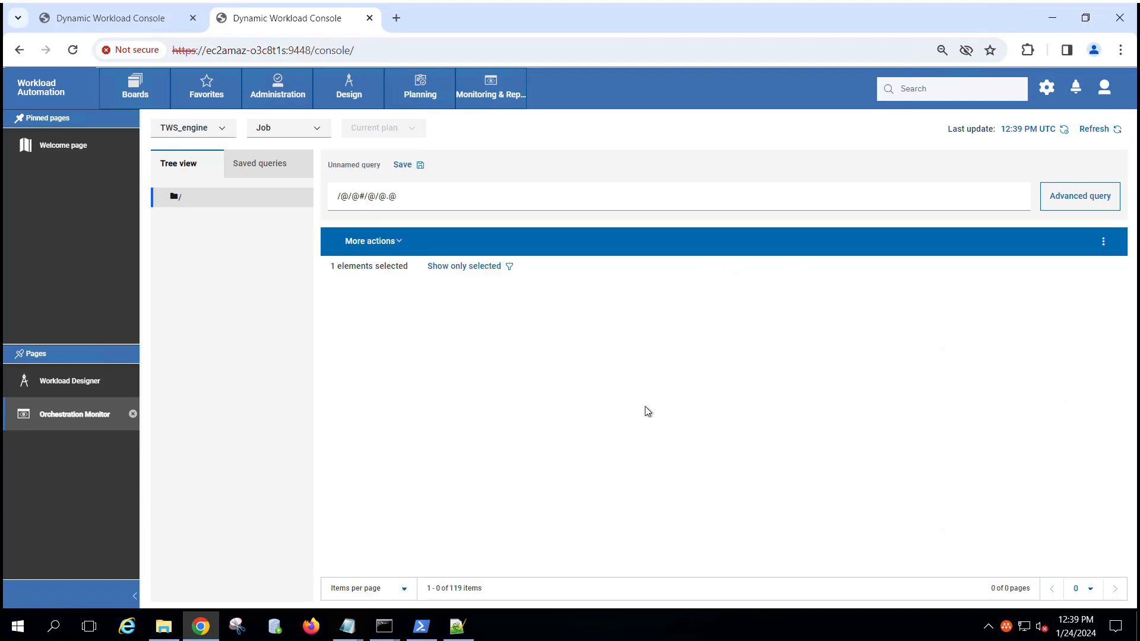
{"action": "scroll", "coordinate": [650, 357], "scroll_direction": "down", "scroll_amount": 5}
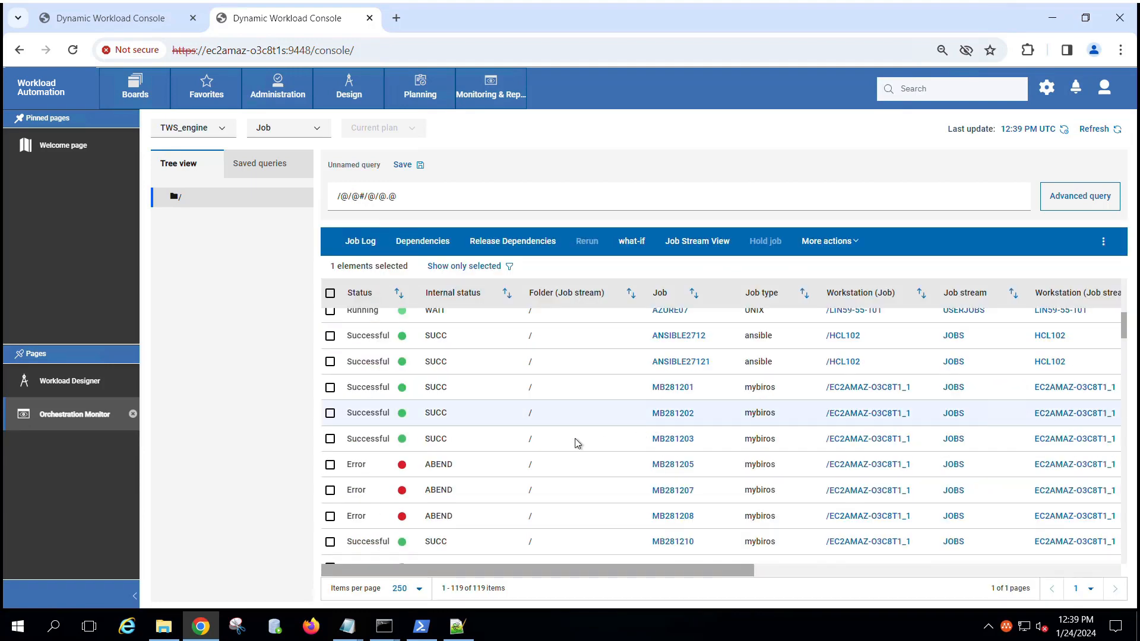
{"action": "scroll", "coordinate": [574, 445], "scroll_direction": "down", "scroll_amount": 20}
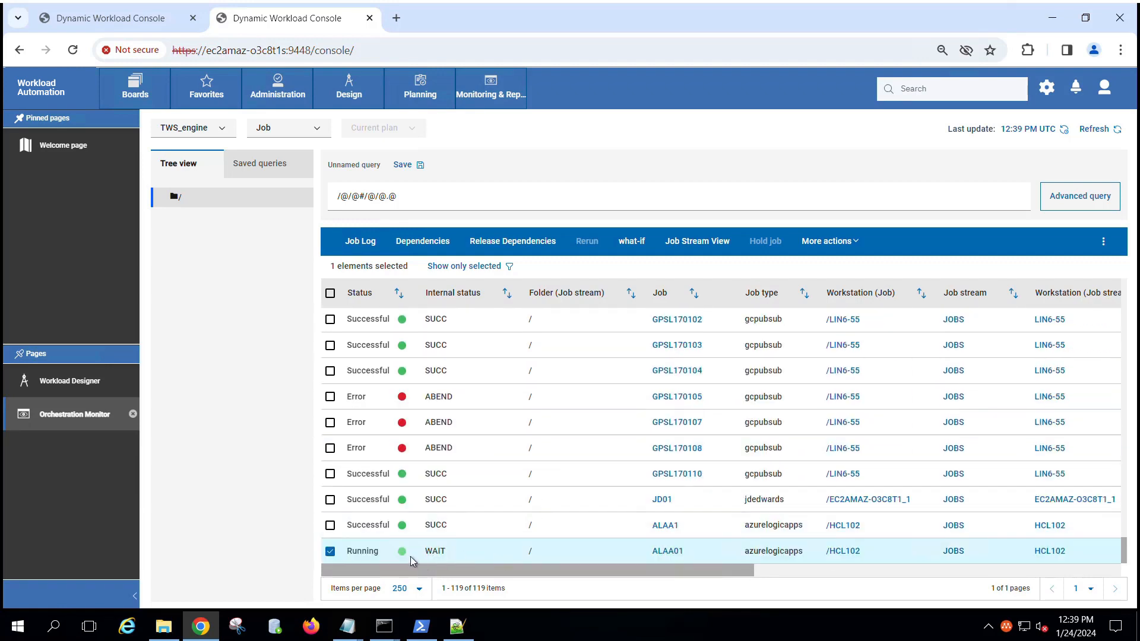
{"action": "left_click", "coordinate": [1104, 138]}
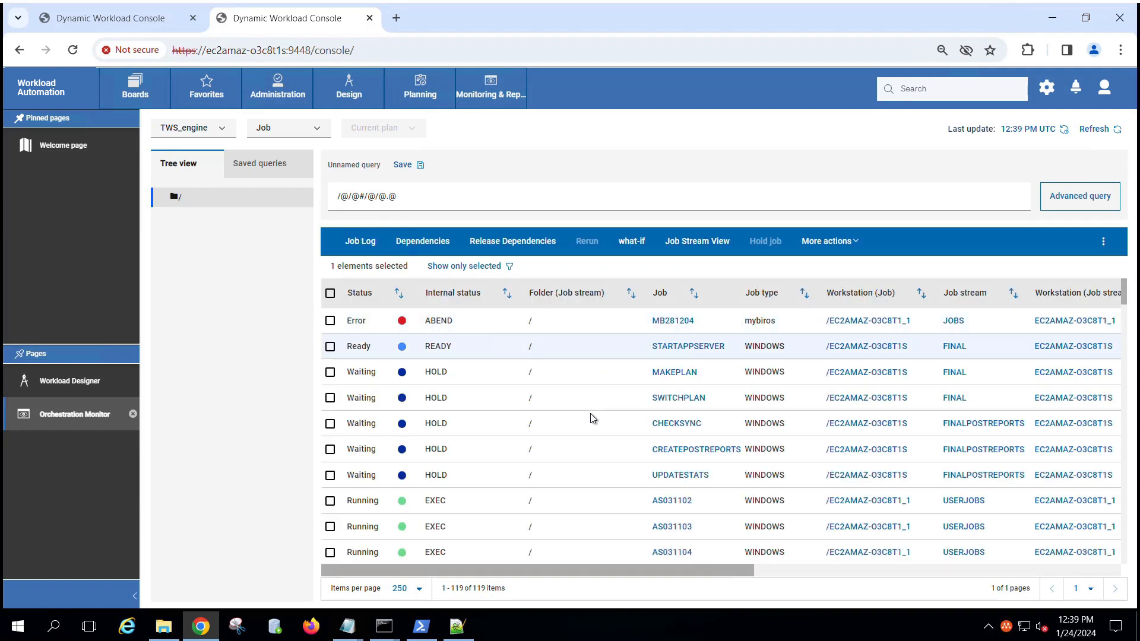
{"action": "scroll", "coordinate": [590, 419], "scroll_direction": "down", "scroll_amount": 5}
{"action": "scroll", "coordinate": [588, 419], "scroll_direction": "down", "scroll_amount": 10}
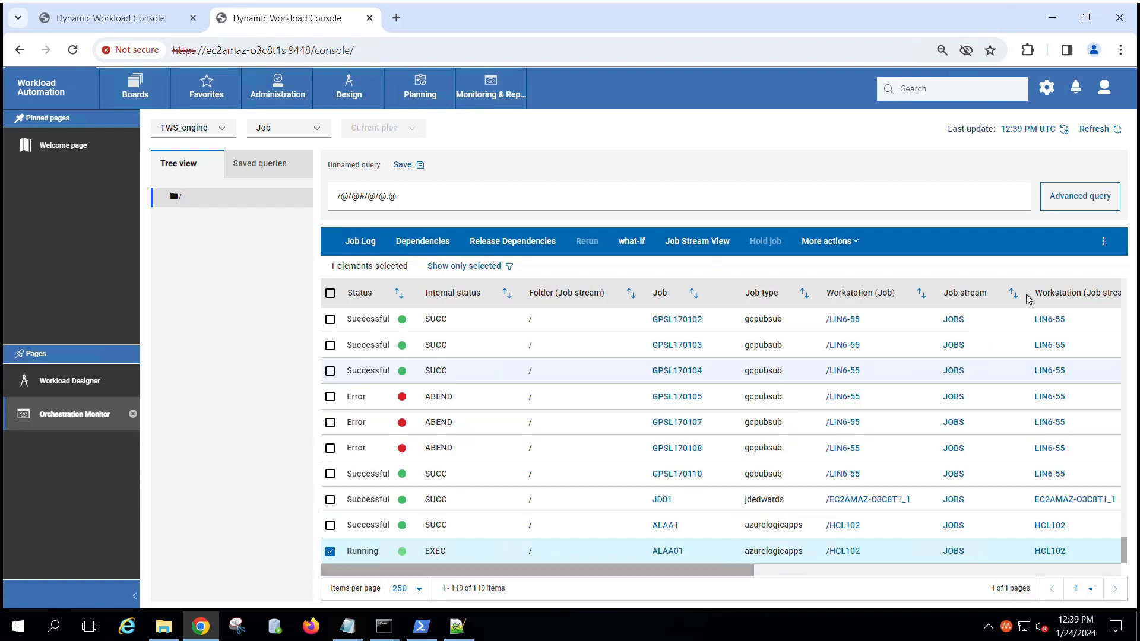
{"action": "left_click", "coordinate": [1093, 130]}
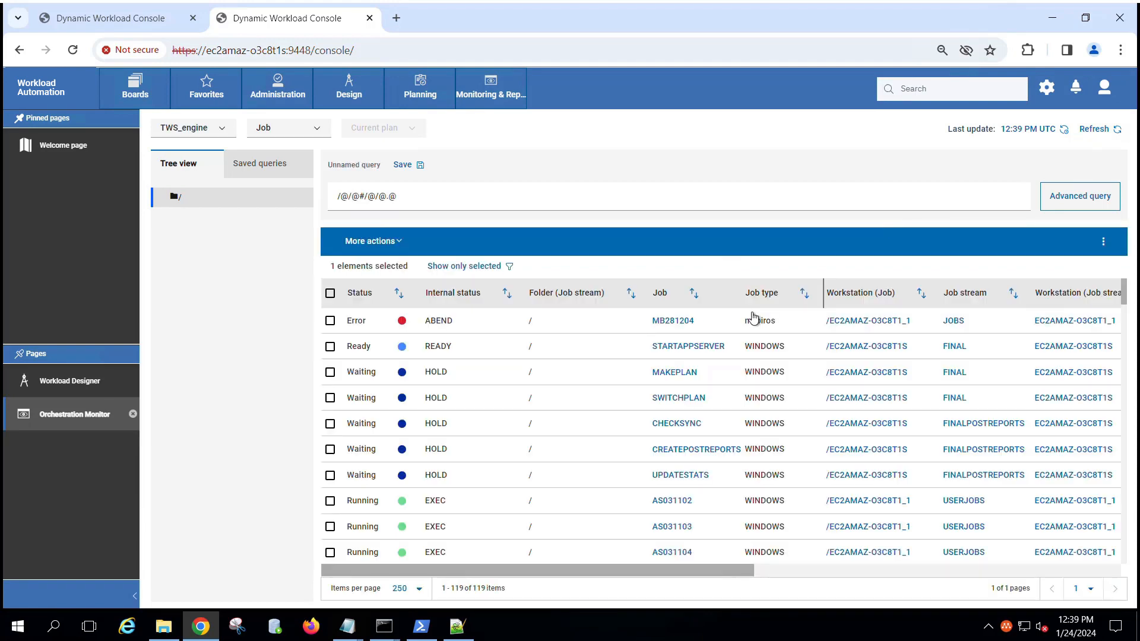
{"action": "scroll", "coordinate": [660, 427], "scroll_direction": "down", "scroll_amount": 20}
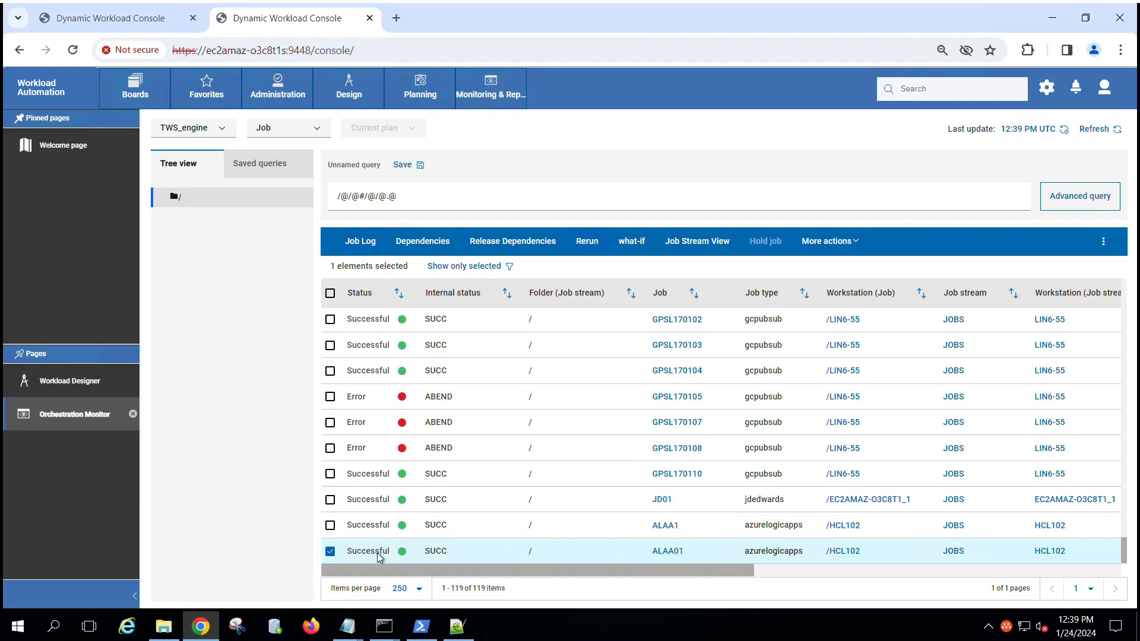
{"action": "left_click", "coordinate": [330, 552]}
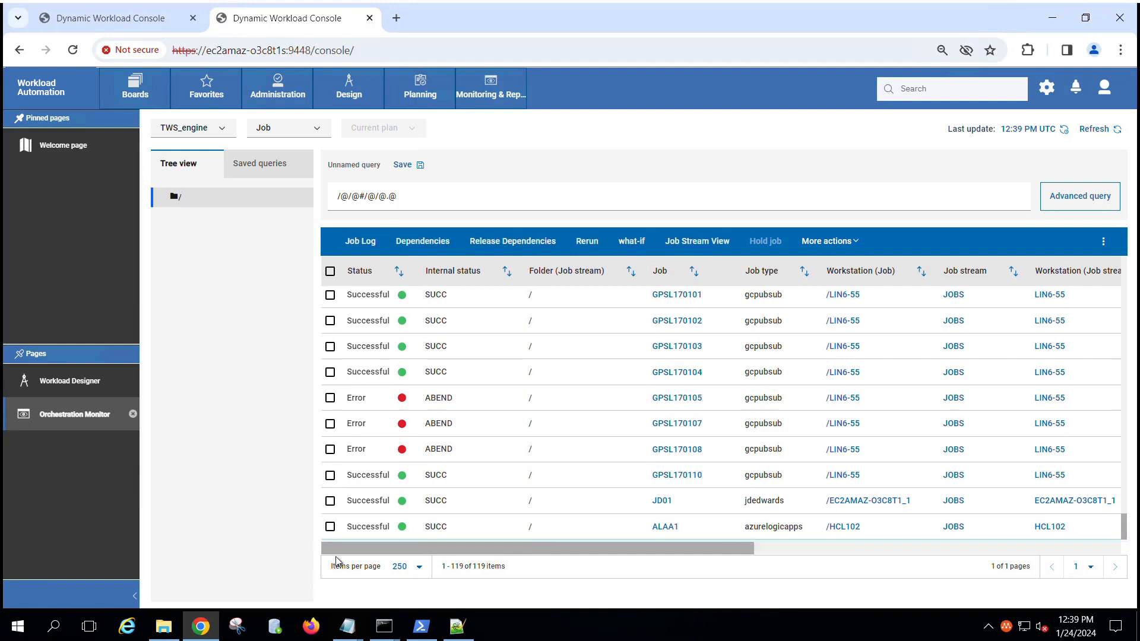
{"action": "left_click", "coordinate": [331, 552]}
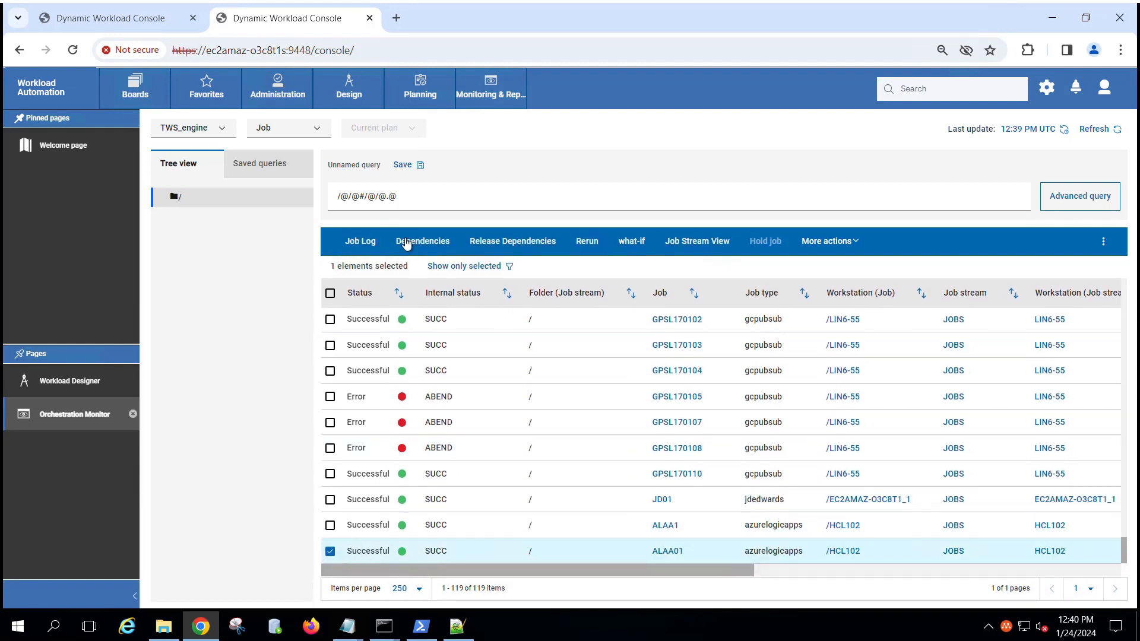
{"action": "left_click", "coordinate": [365, 242]}
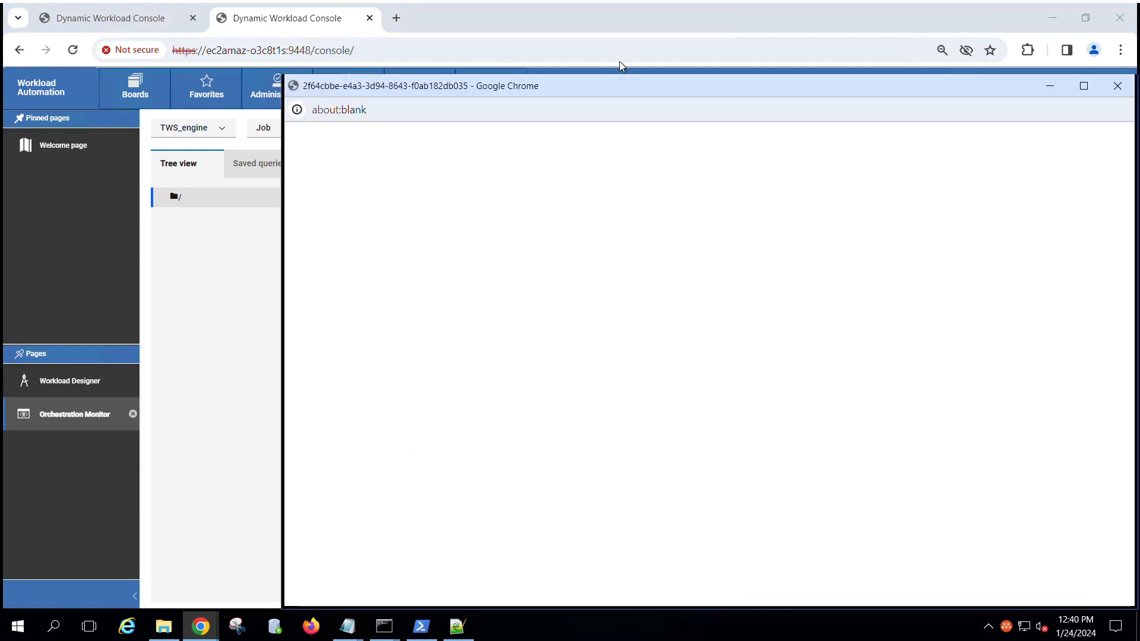
Step: Move the job log window aside and highlight the job name ALAA01 in the log
{"action": "left_click_drag", "start_coordinate": [617, 87], "coordinate": [357, 35]}
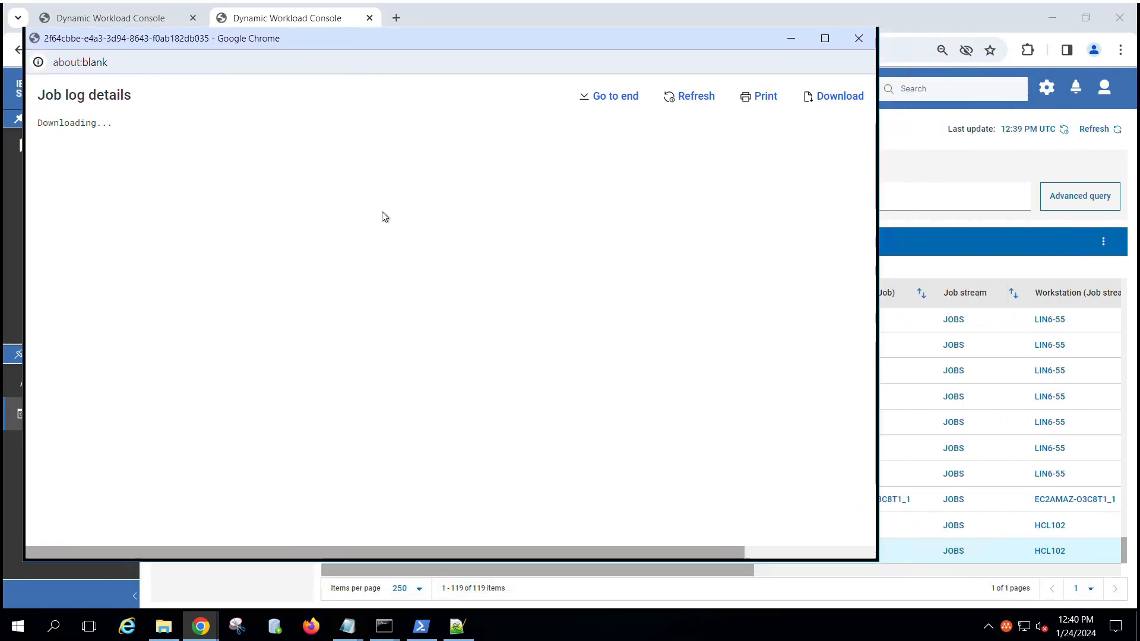
{"action": "scroll", "coordinate": [385, 214], "scroll_direction": "down", "scroll_amount": 6}
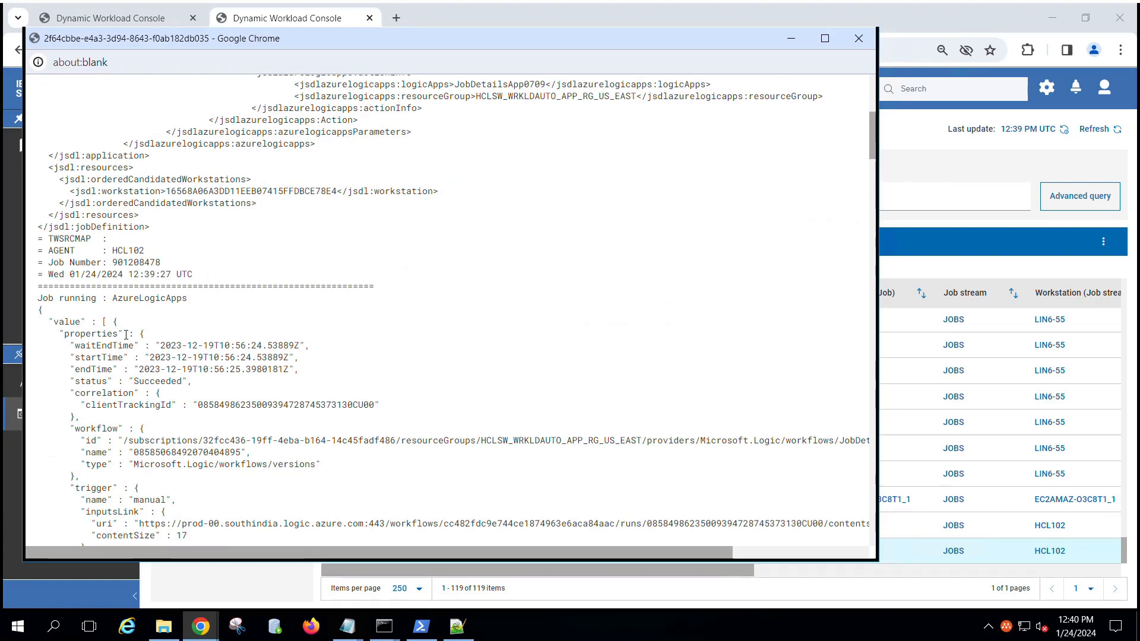
{"action": "scroll", "coordinate": [126, 336], "scroll_direction": "down", "scroll_amount": 3}
{"action": "scroll", "coordinate": [125, 335], "scroll_direction": "up", "scroll_amount": 10}
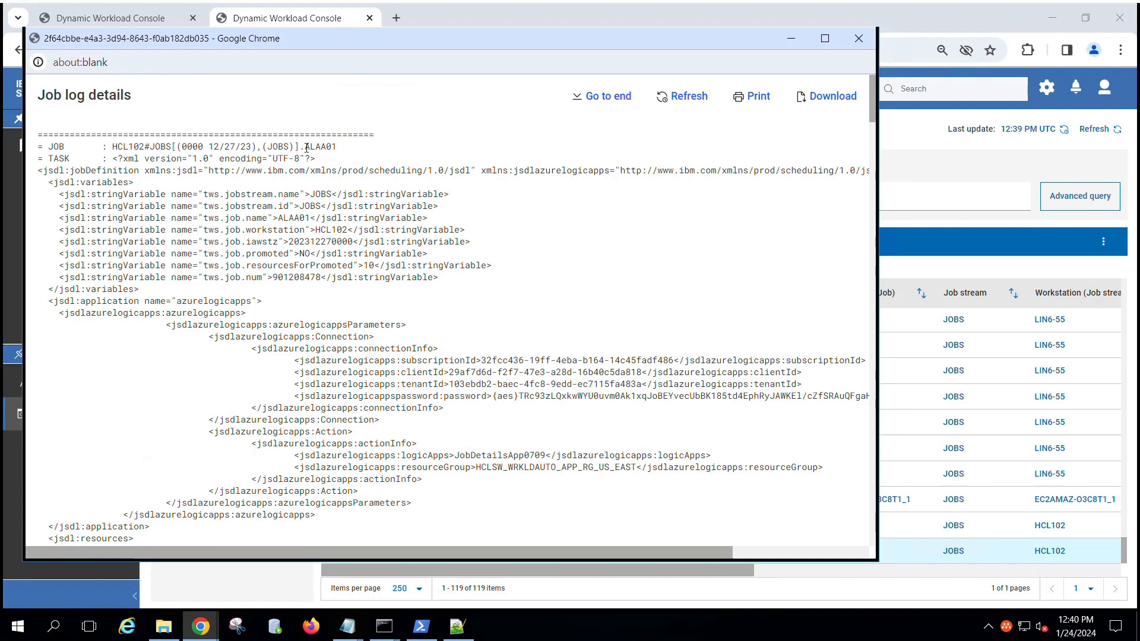
{"action": "double_click", "coordinate": [315, 147]}
Step: Scroll through the log and highlight the 'Job status successful' line, exit status 0
{"action": "scroll", "coordinate": [196, 243], "scroll_direction": "down", "scroll_amount": 15}
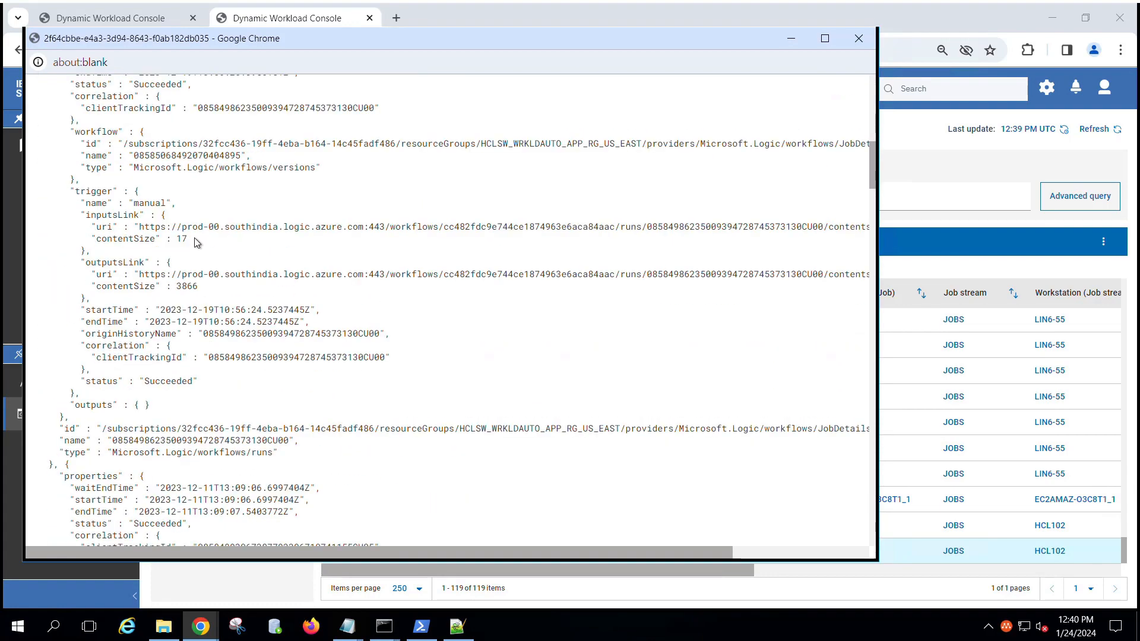
{"action": "scroll", "coordinate": [198, 232], "scroll_direction": "up", "scroll_amount": 2}
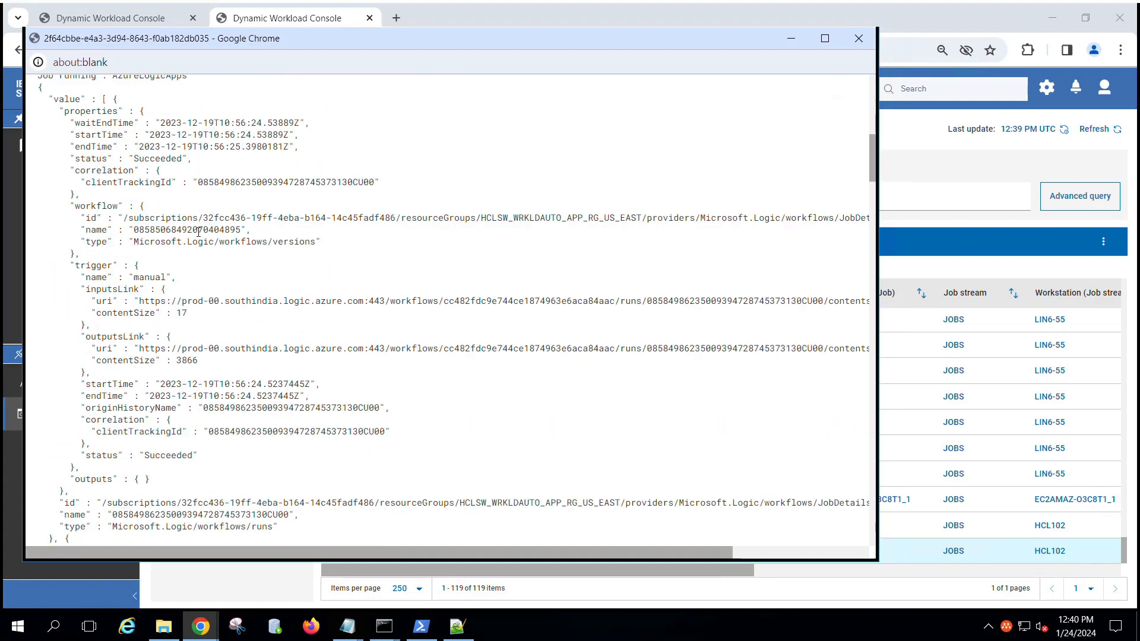
{"action": "scroll", "coordinate": [198, 232], "scroll_direction": "up", "scroll_amount": 2}
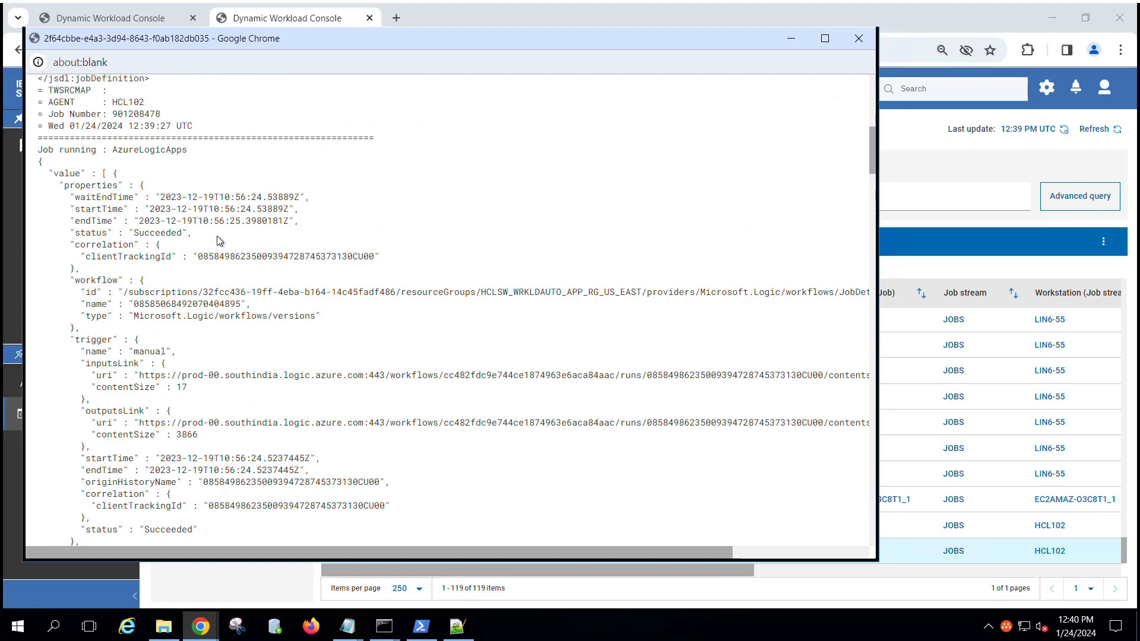
{"action": "scroll", "coordinate": [218, 242], "scroll_direction": "down", "scroll_amount": 15}
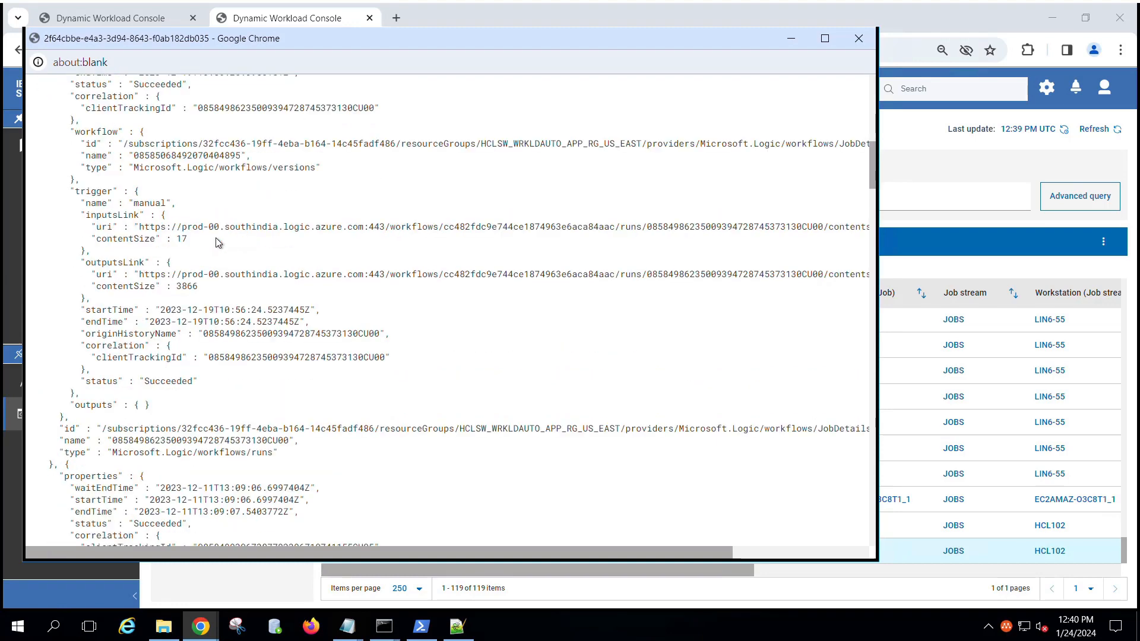
{"action": "scroll", "coordinate": [218, 249], "scroll_direction": "down", "scroll_amount": 15}
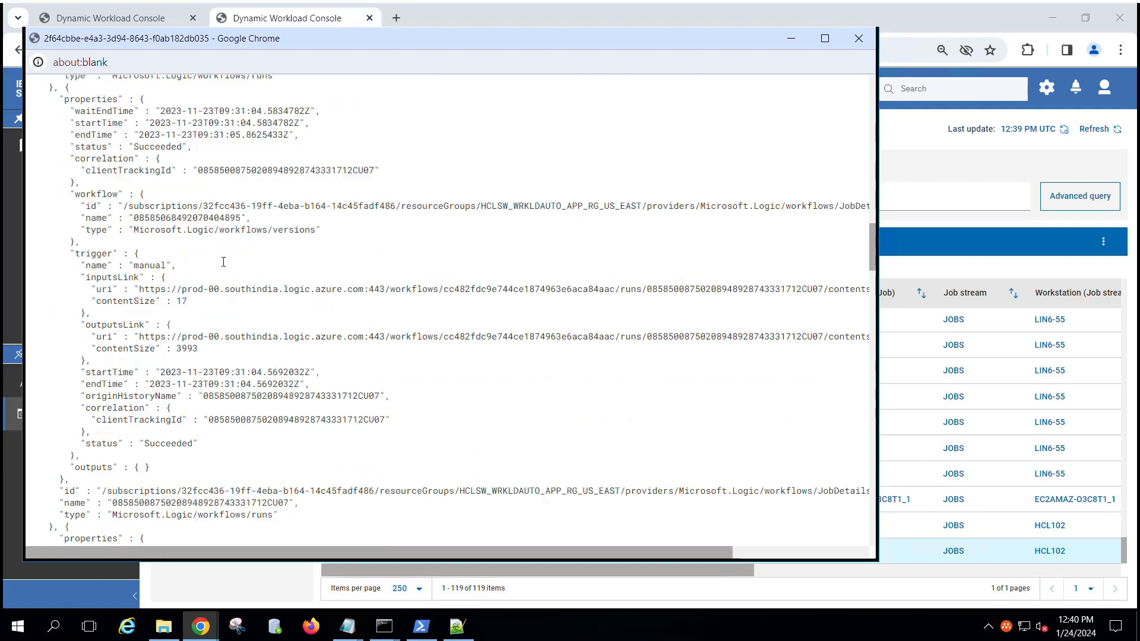
{"action": "scroll", "coordinate": [219, 265], "scroll_direction": "down", "scroll_amount": 15}
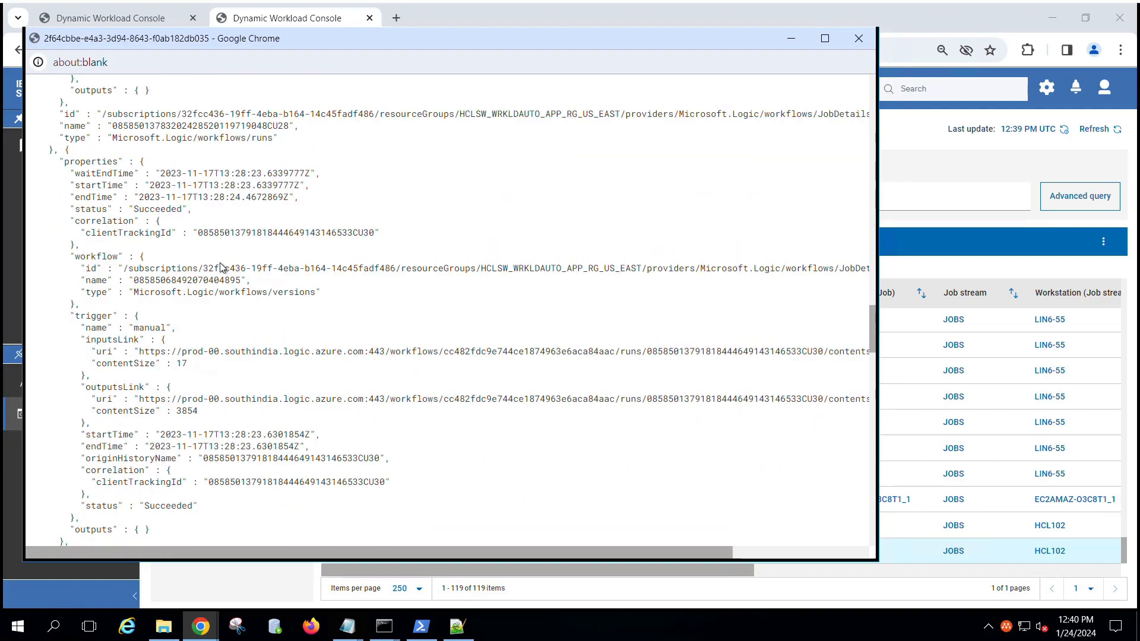
{"action": "scroll", "coordinate": [231, 315], "scroll_direction": "down", "scroll_amount": 12}
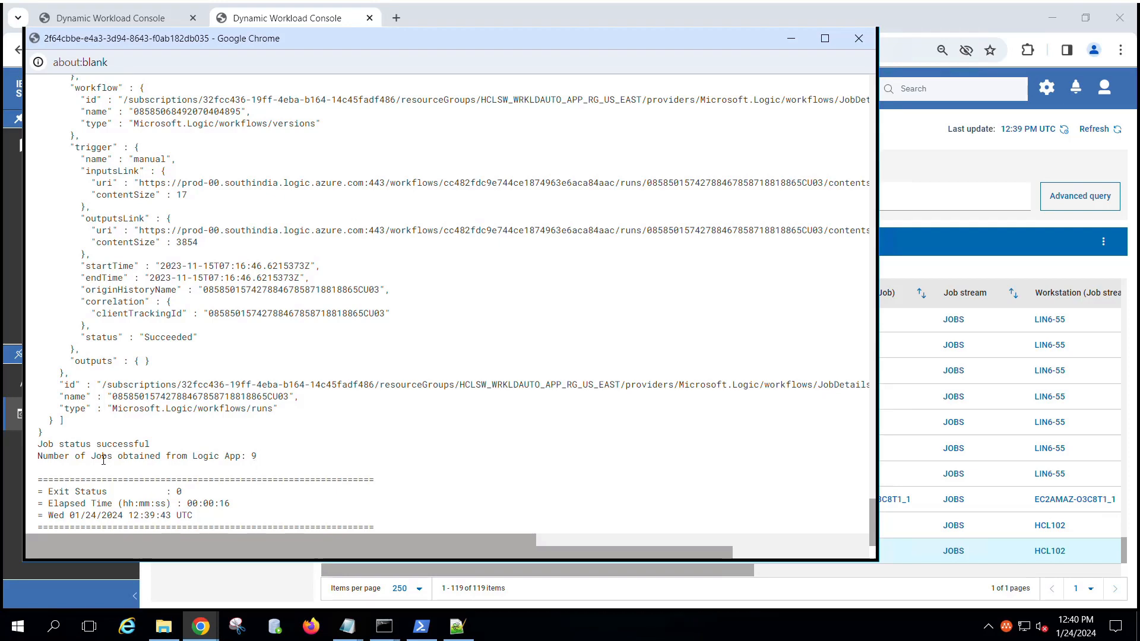
{"action": "left_click_drag", "start_coordinate": [39, 450], "coordinate": [159, 453]}
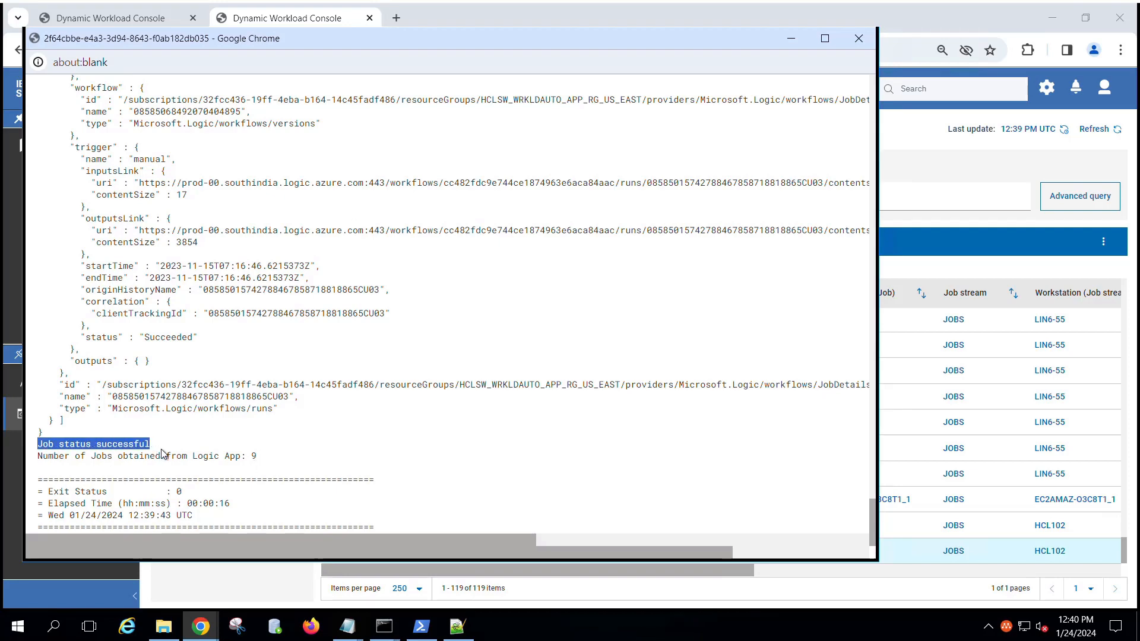